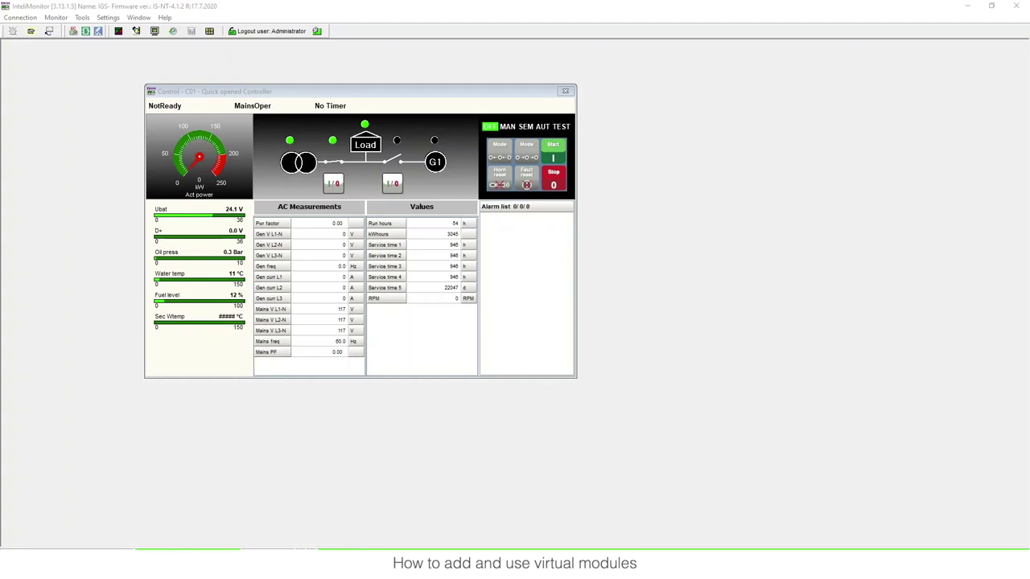
# Step: Focus the Control window for controller C01 and bring up the Monitor menu
pyautogui.click(298, 95)
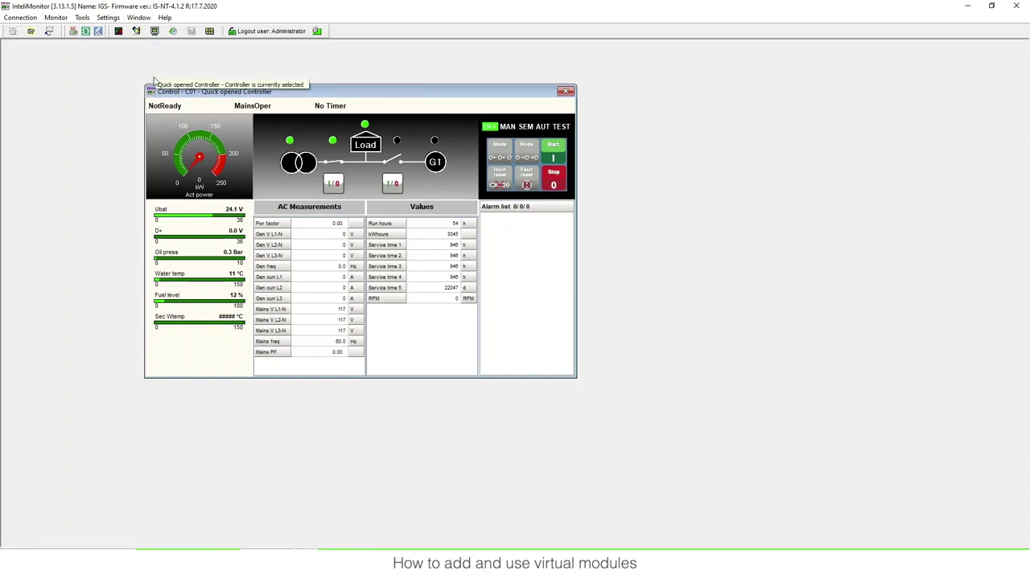
pyautogui.click(56, 17)
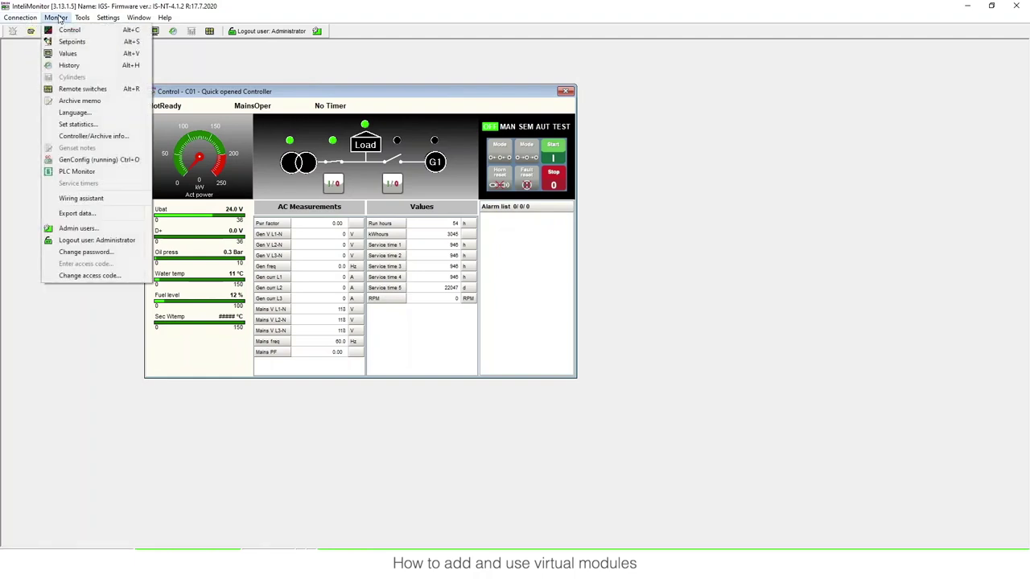
# Step: Start GenConfig, expand Extension modules, Virtual and Virtual shared, and insert VPIO (1)
pyautogui.click(99, 160)
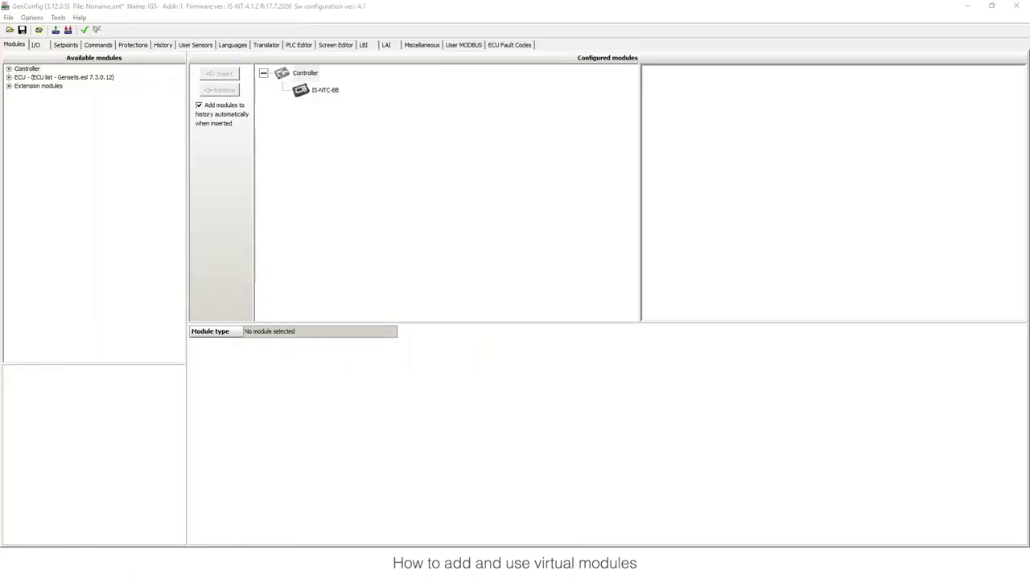
pyautogui.click(15, 47)
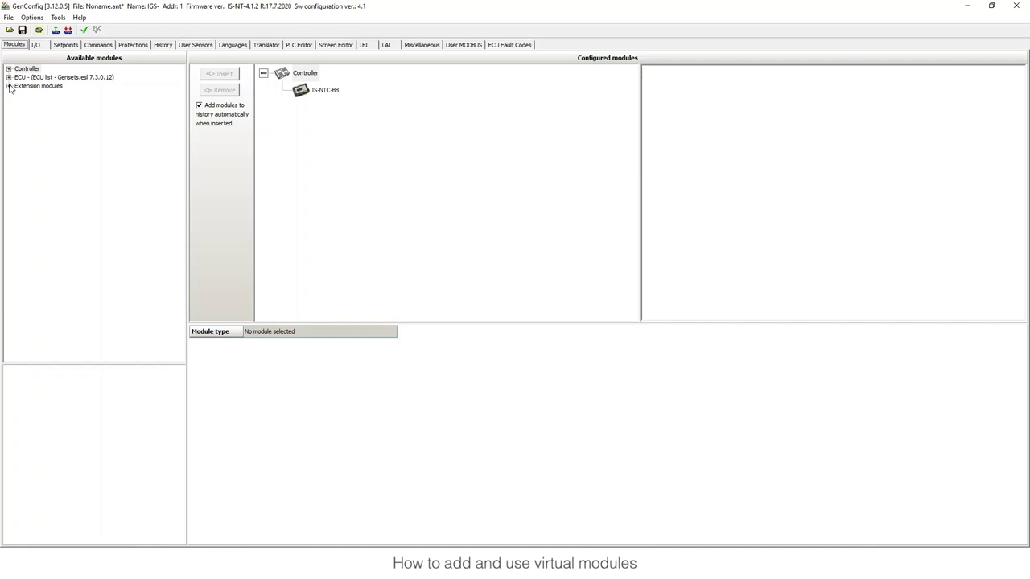
pyautogui.click(9, 86)
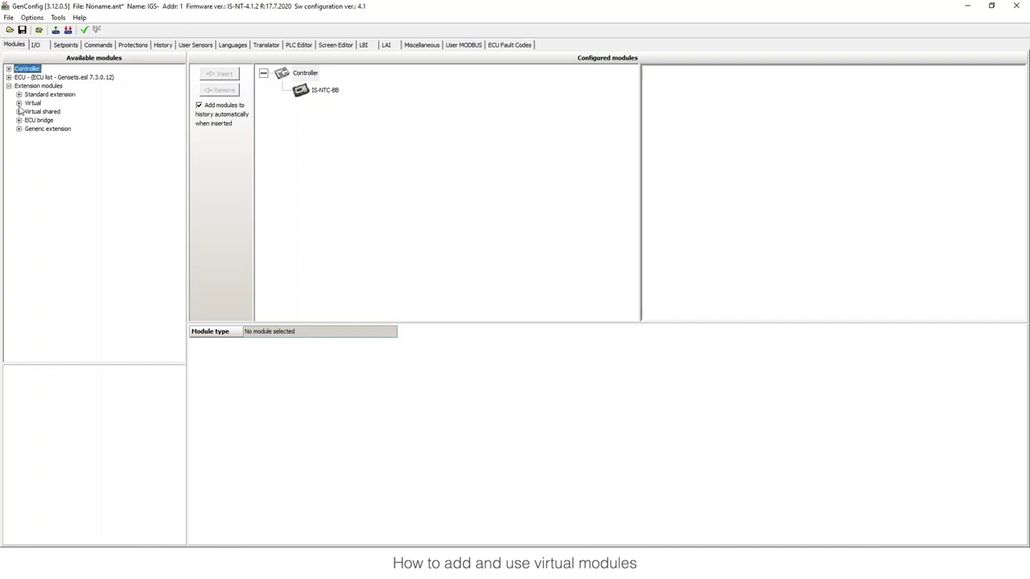
pyautogui.click(20, 104)
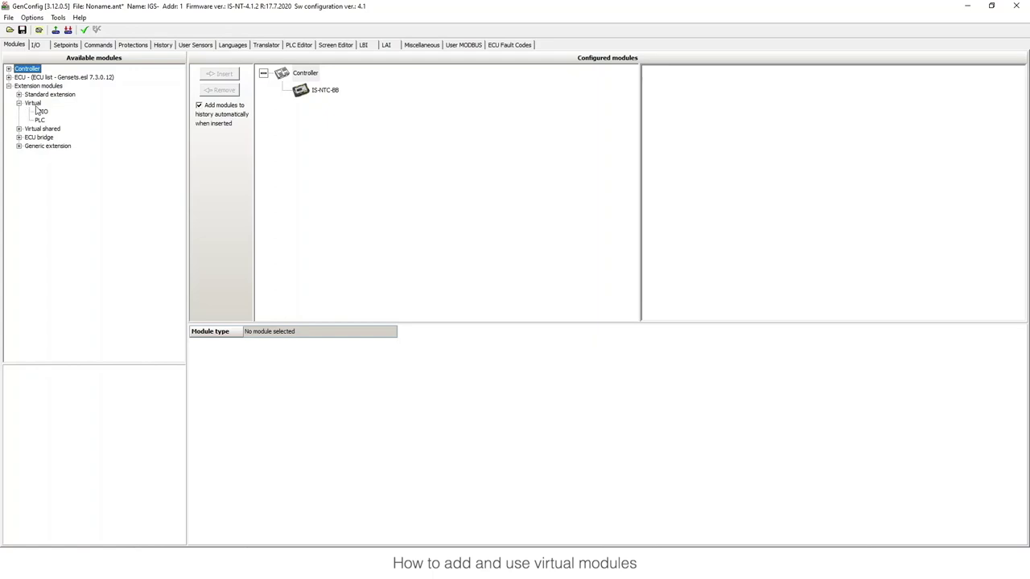
pyautogui.click(19, 128)
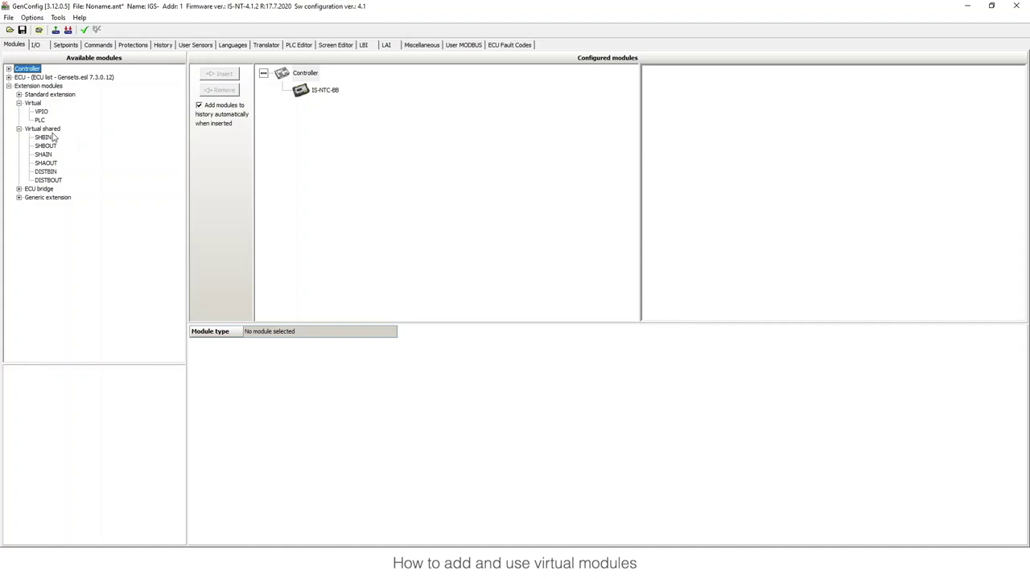
pyautogui.click(41, 111)
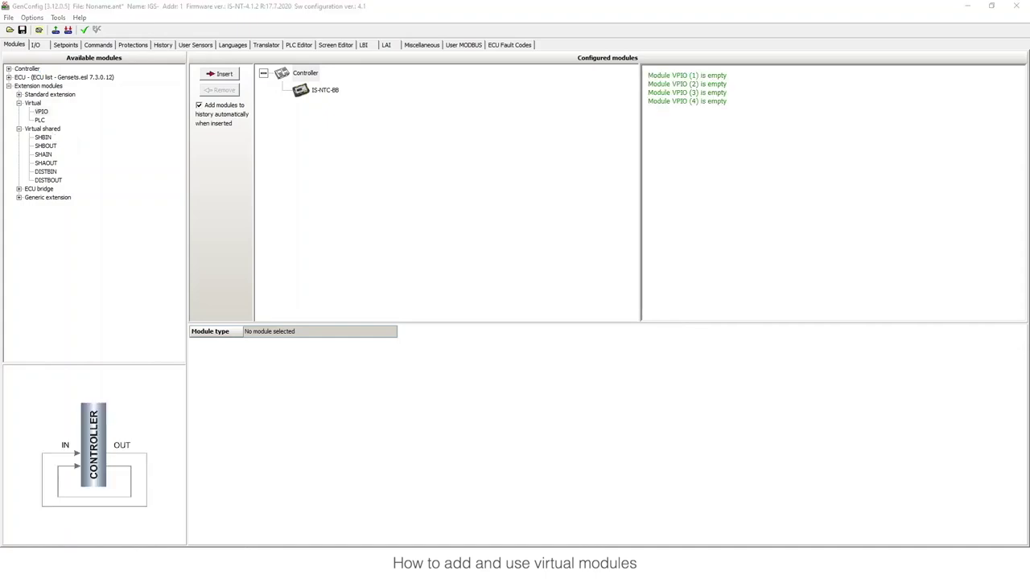
pyautogui.click(44, 113)
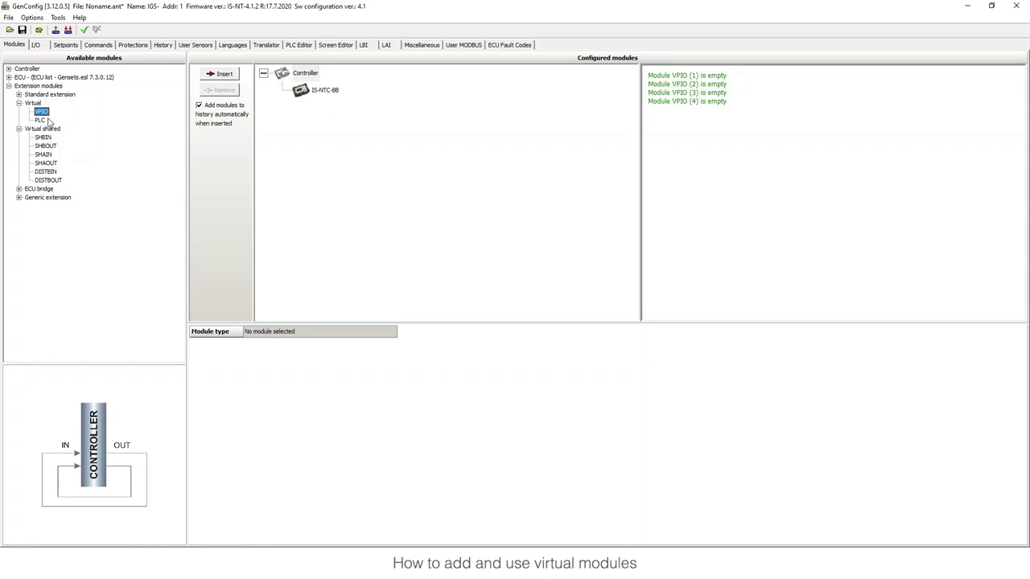
pyautogui.click(219, 73)
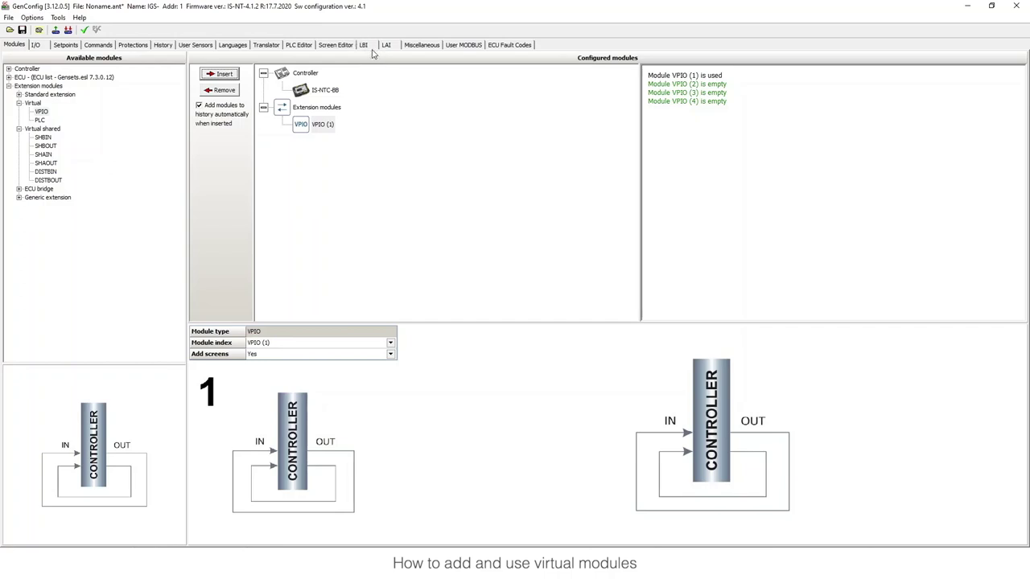
# Step: Insert further VPIO modules until VPIO (1) through VPIO (4) are configured
pyautogui.click(337, 126)
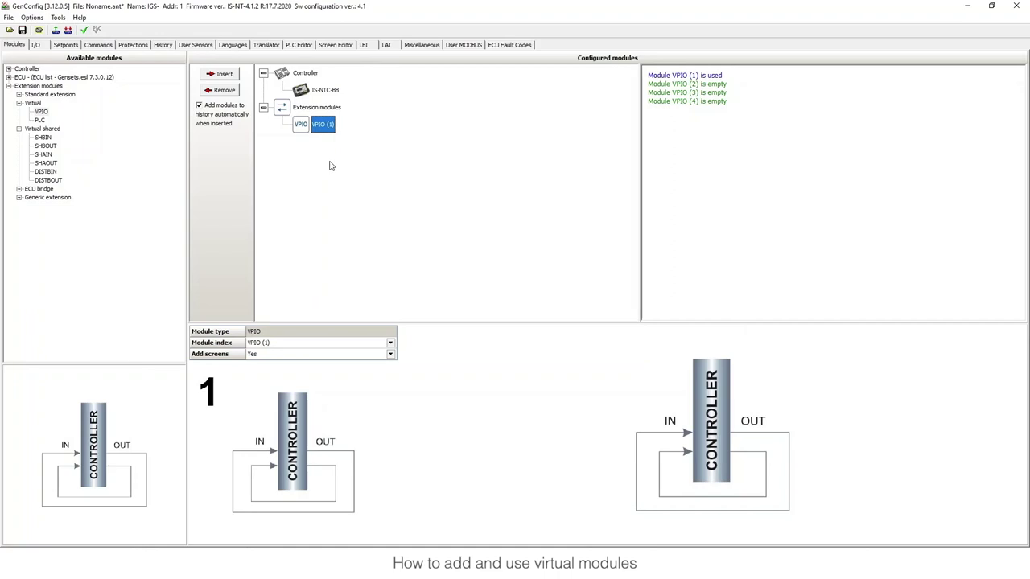
pyautogui.click(43, 113)
pyautogui.click(18, 94)
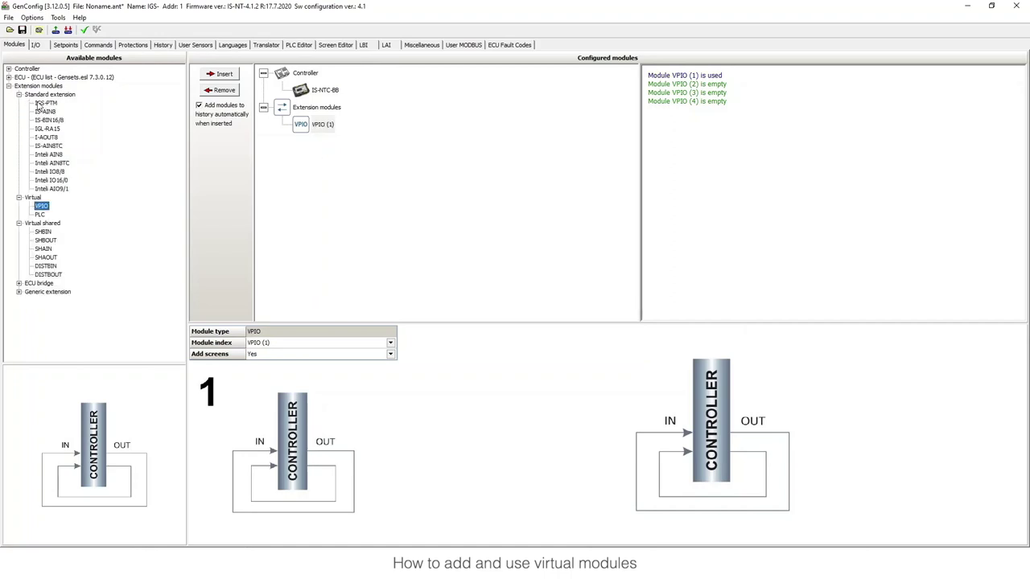
pyautogui.click(19, 94)
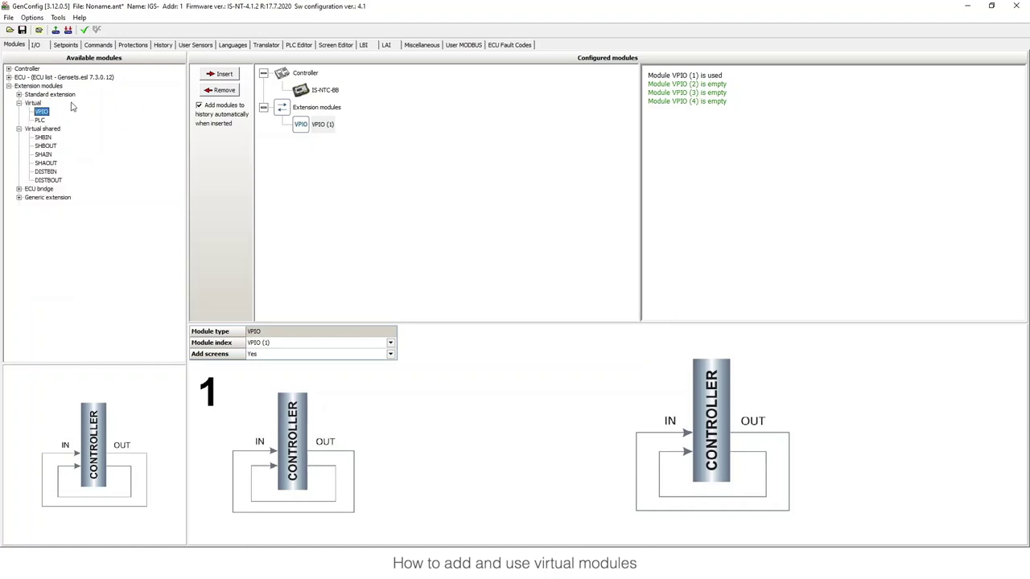
pyautogui.click(220, 74)
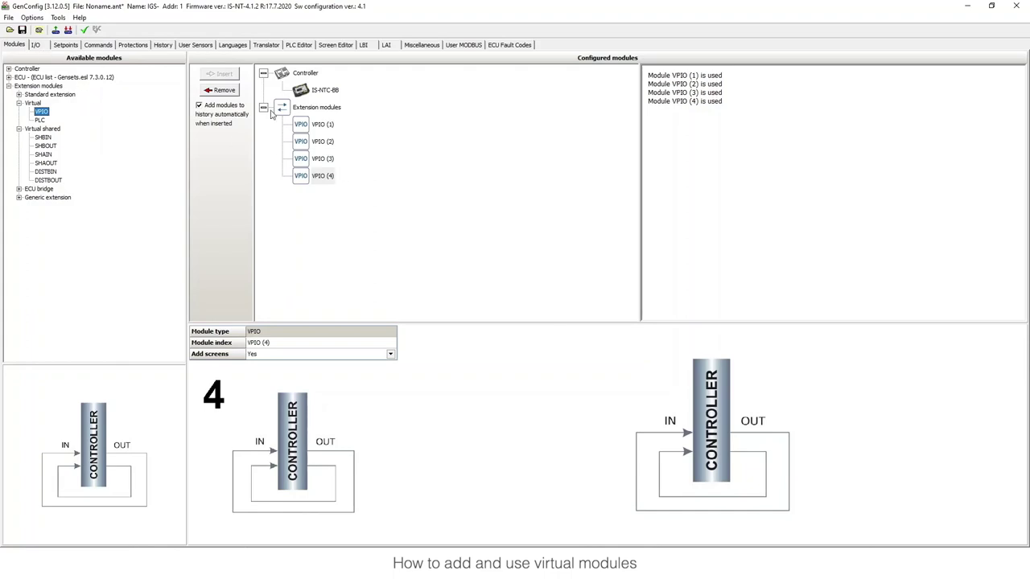
pyautogui.click(36, 45)
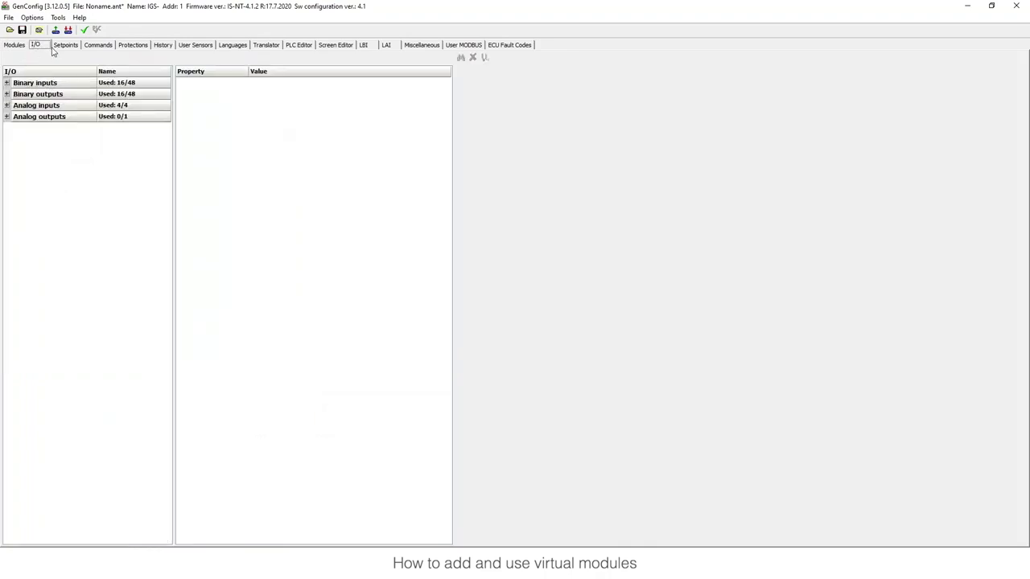
# Step: Expand binary inputs and outputs and inspect VPIO (1) output BO1, keeping its name
pyautogui.click(6, 83)
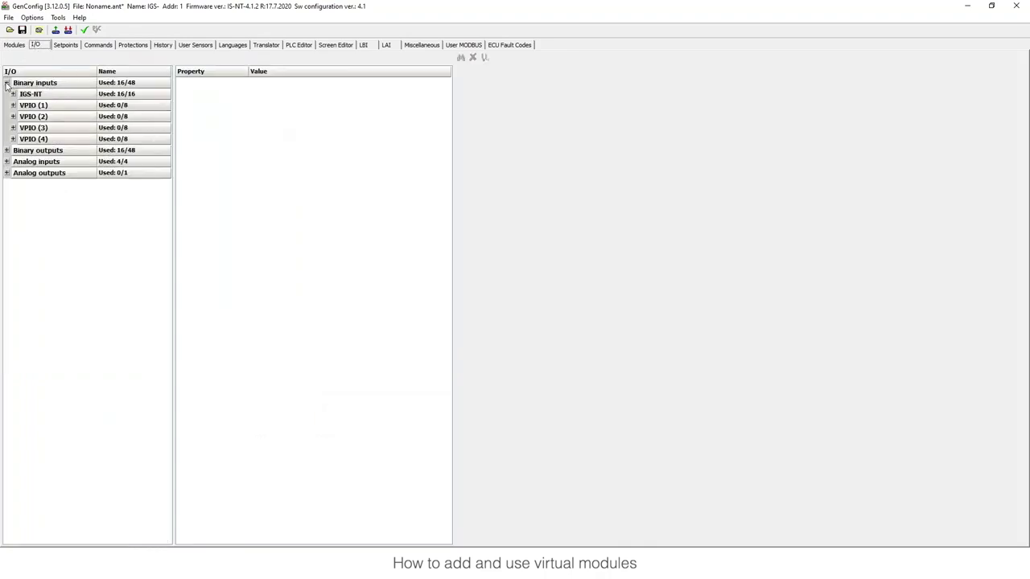
pyautogui.click(7, 151)
pyautogui.click(13, 173)
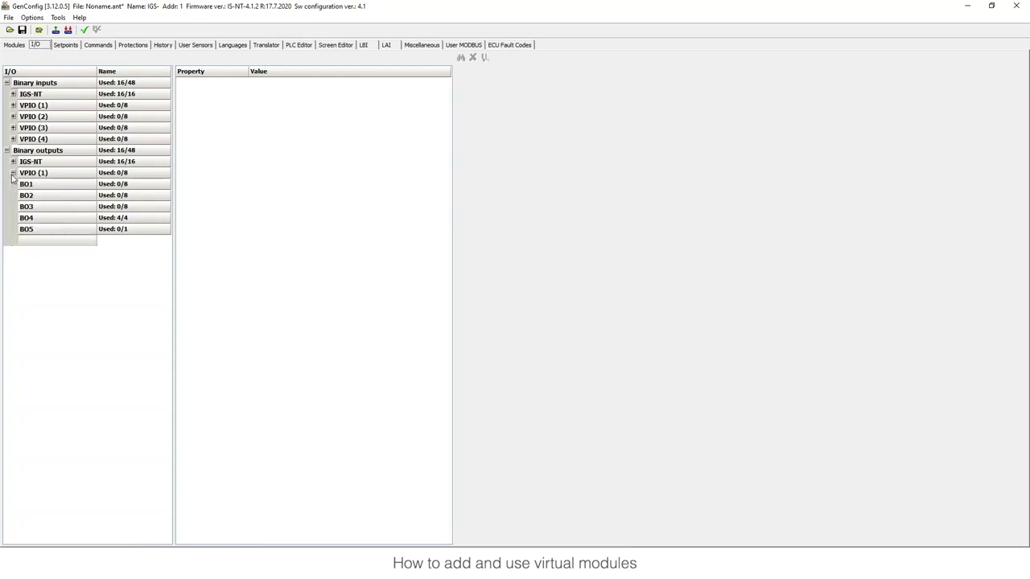
pyautogui.click(122, 186)
pyautogui.click(141, 186)
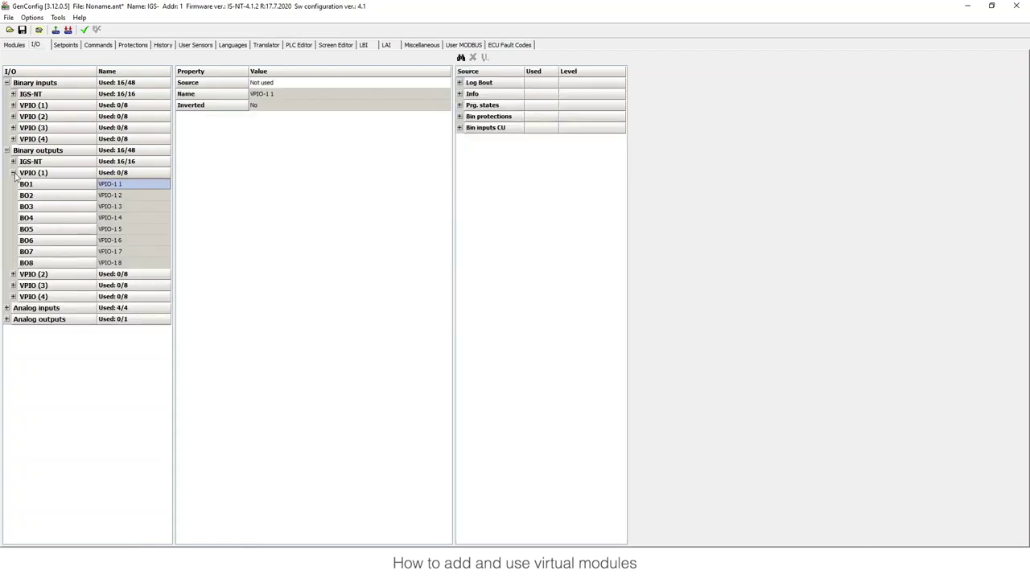
pyautogui.press('Return')
# Step: Try VPIO (1) input BI1's Function and Protection options, leaving both off
pyautogui.click(13, 105)
pyautogui.click(108, 119)
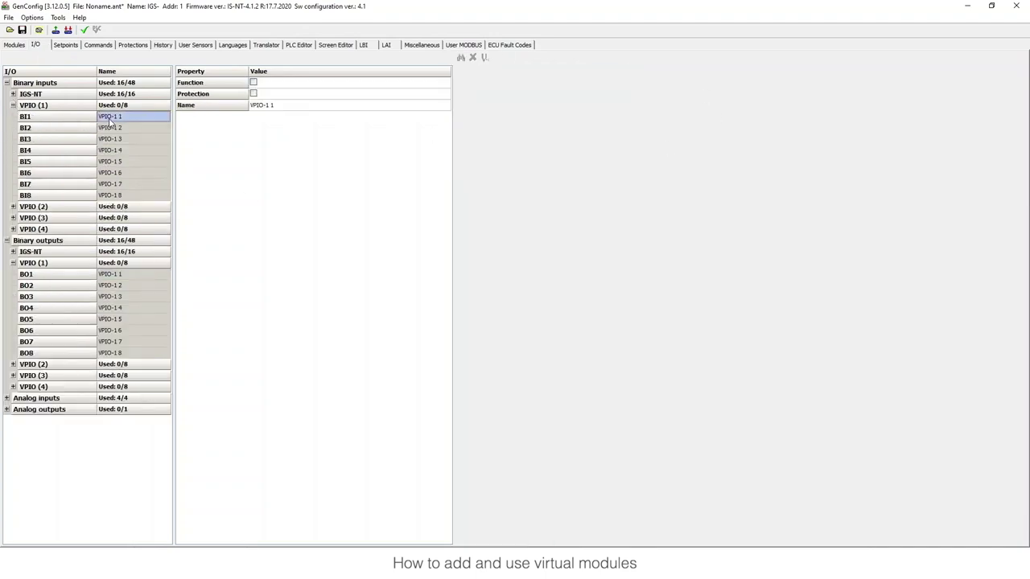
pyautogui.click(254, 83)
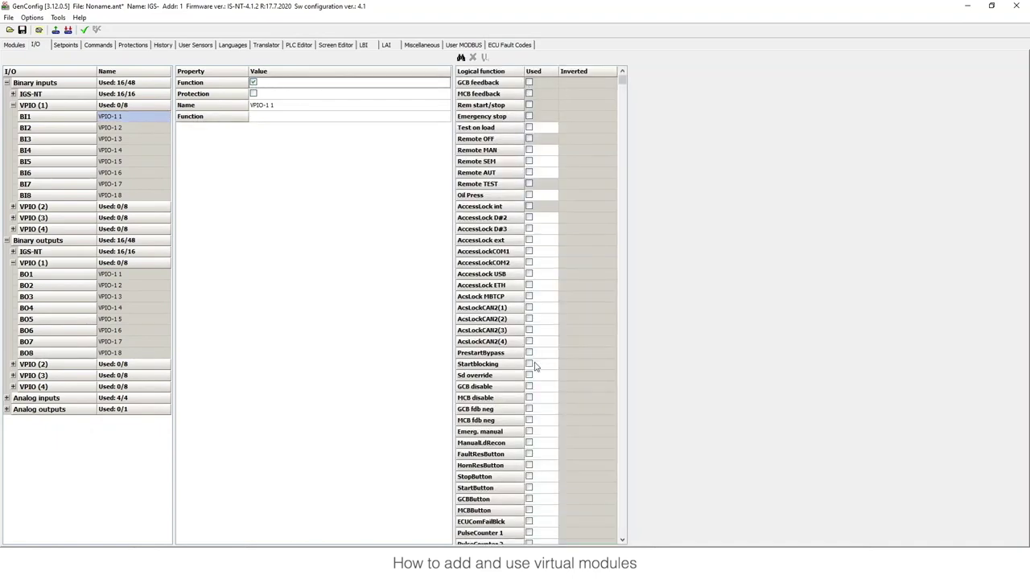
pyautogui.click(254, 83)
pyautogui.click(254, 94)
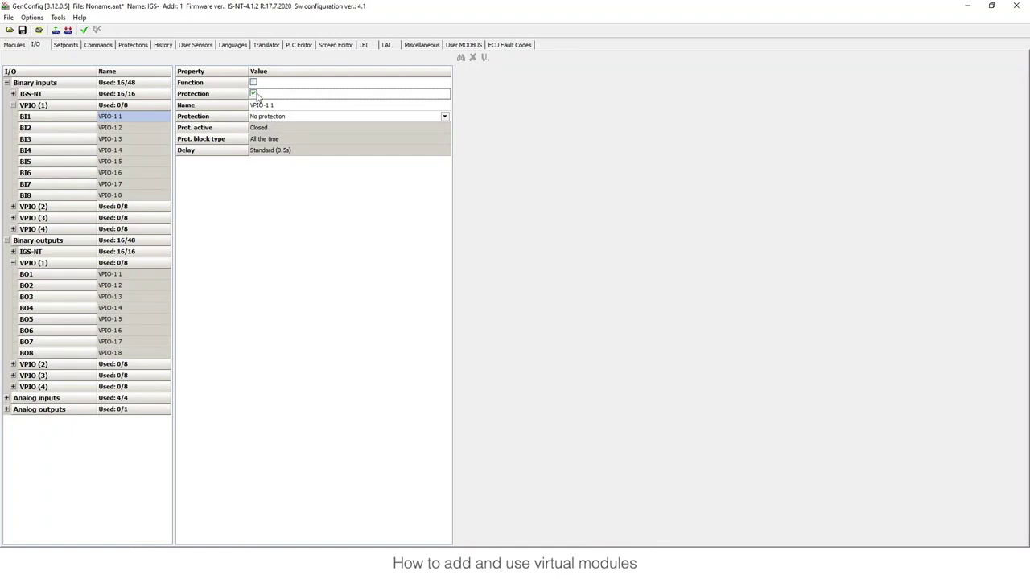
pyautogui.click(254, 94)
pyautogui.click(18, 45)
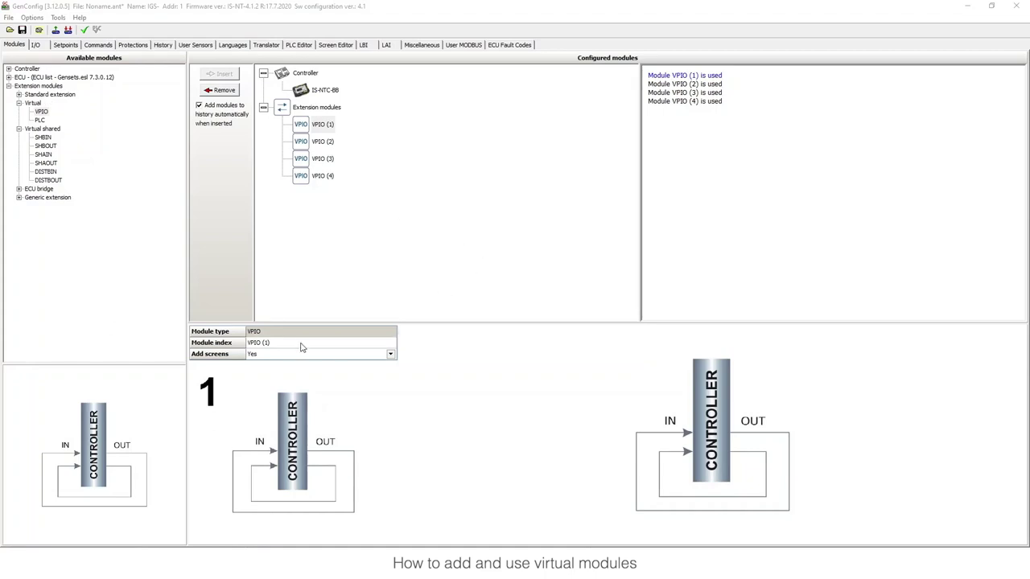
# Step: Review the VPIO (1) module settings, keeping Add screens set to Yes
pyautogui.press('Down')
pyautogui.press('Down')
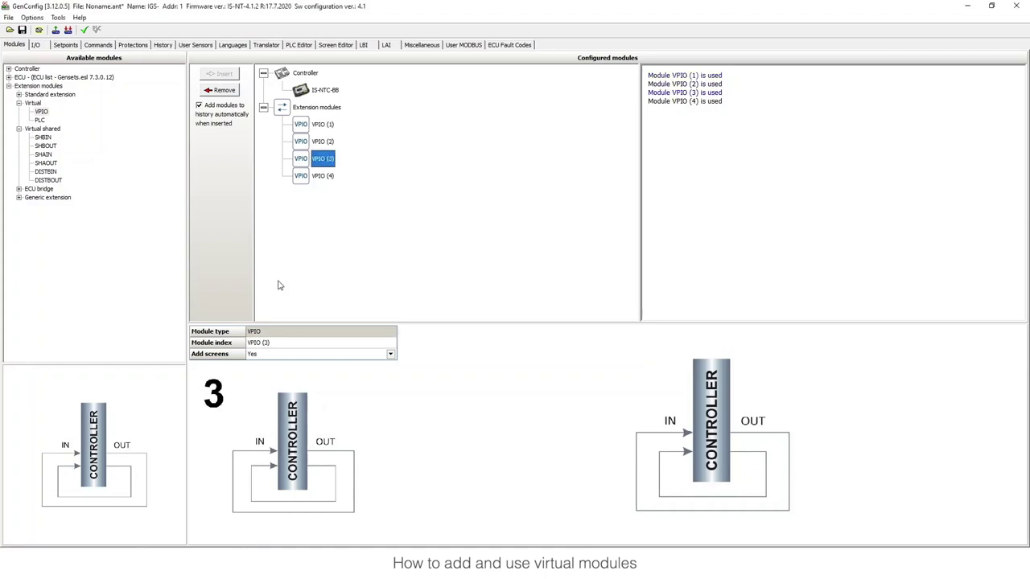
pyautogui.click(322, 122)
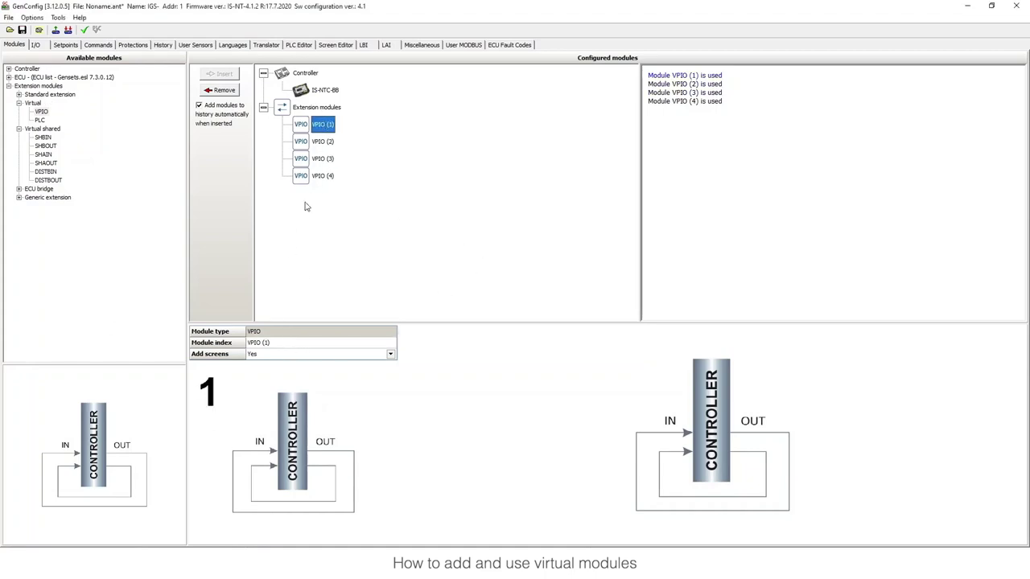
pyautogui.click(296, 357)
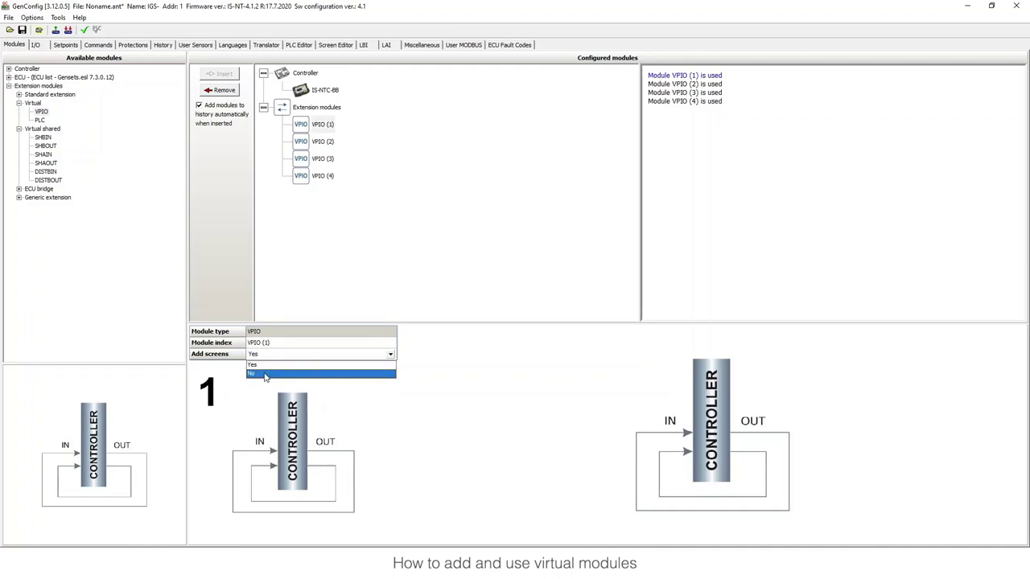
pyautogui.click(268, 366)
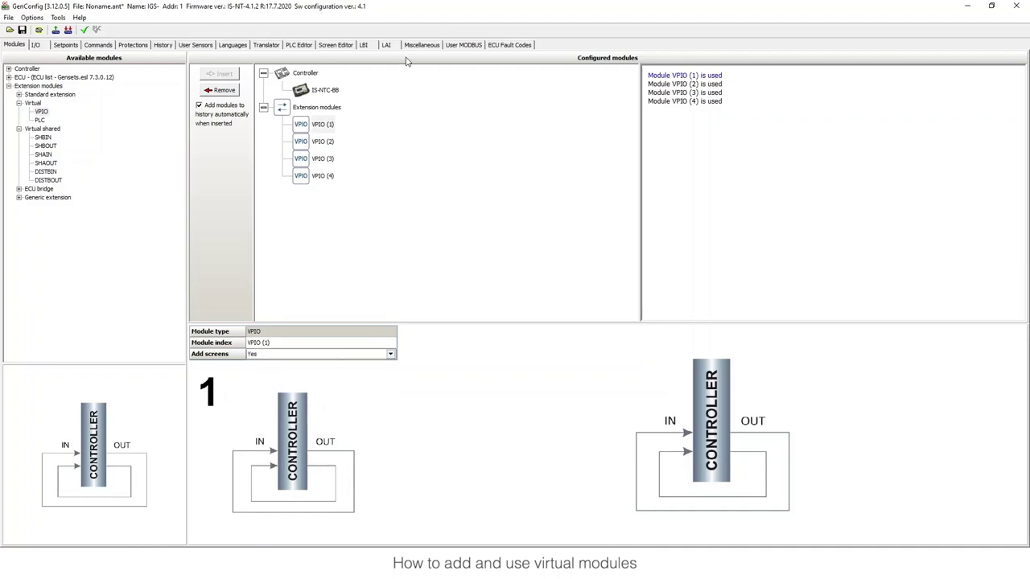
# Step: Browse the generated VPIO screens for InteliVision 5 in the Screen Editor
pyautogui.click(336, 45)
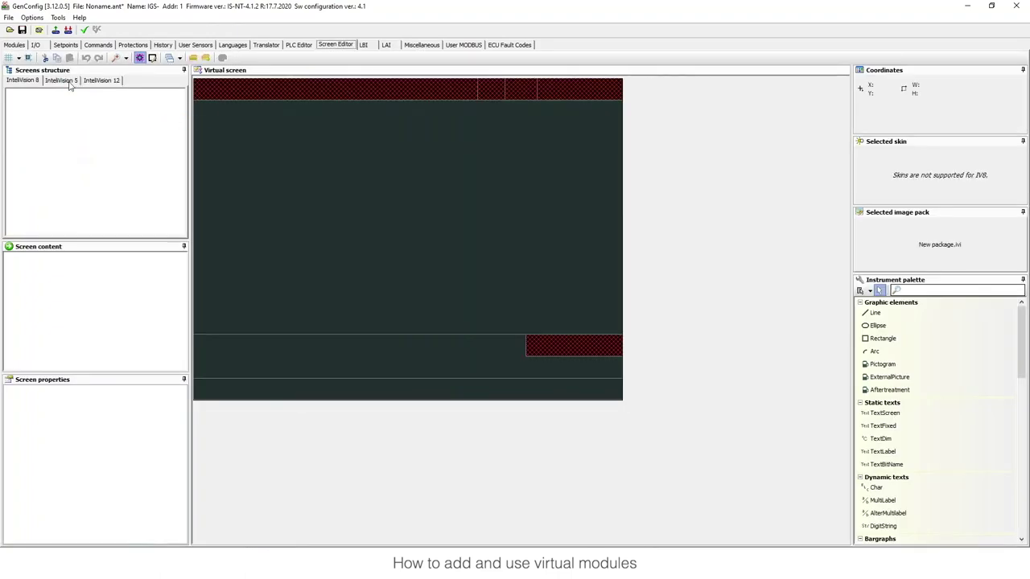
pyautogui.click(67, 81)
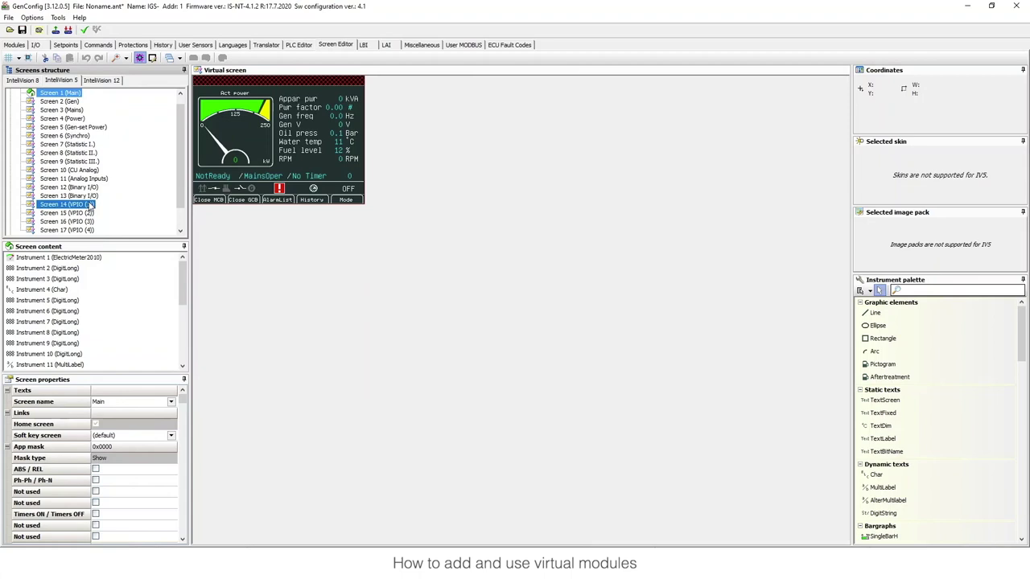
pyautogui.press('Down')
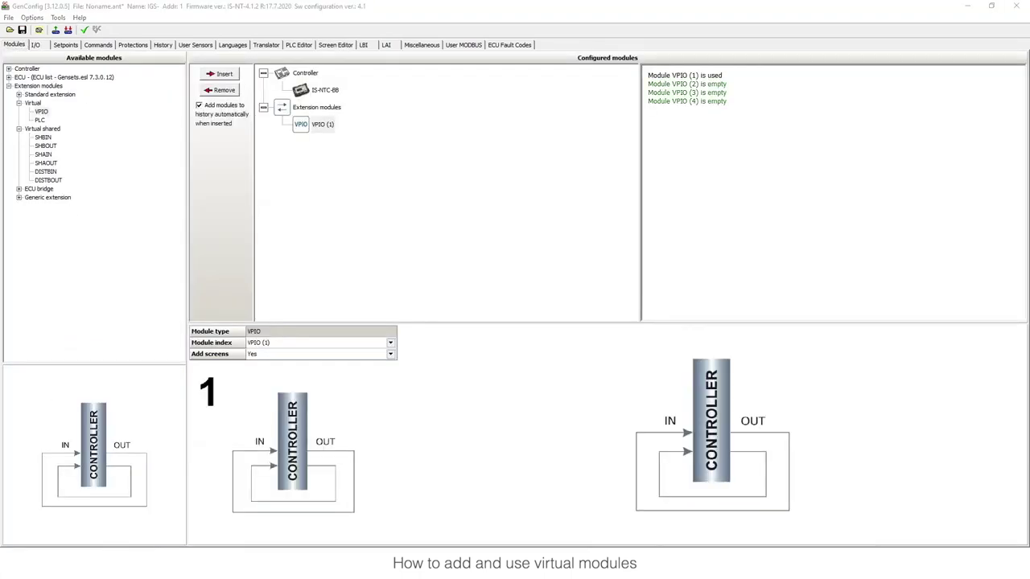
# Step: Preview SHBIN, SHBOUT, SHAIN, SHAOUT, DISTBIN and DISTBOUT, then insert one SHBOUT module
pyautogui.click(44, 129)
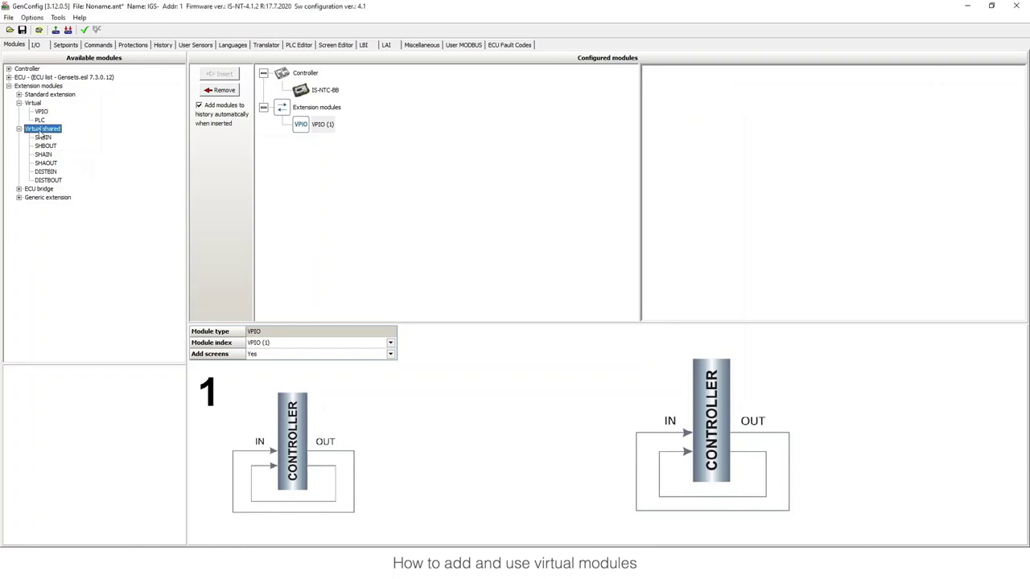
pyautogui.click(42, 138)
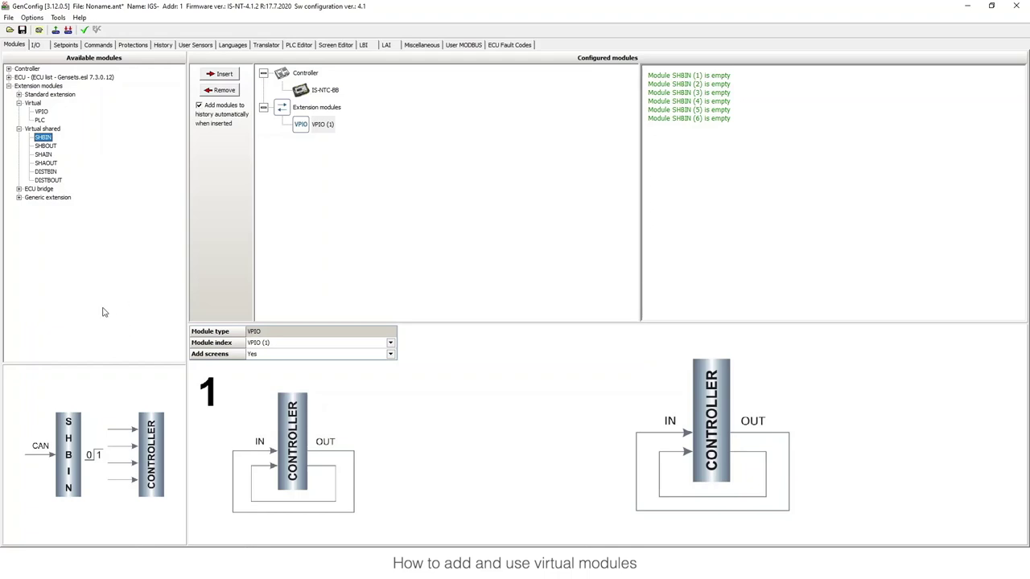
pyautogui.click(52, 148)
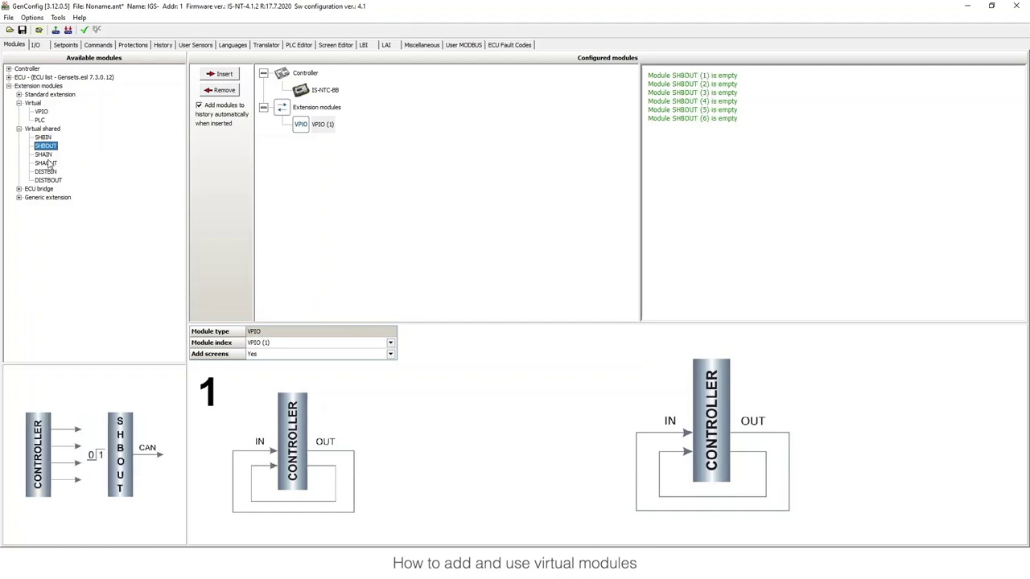
pyautogui.click(48, 156)
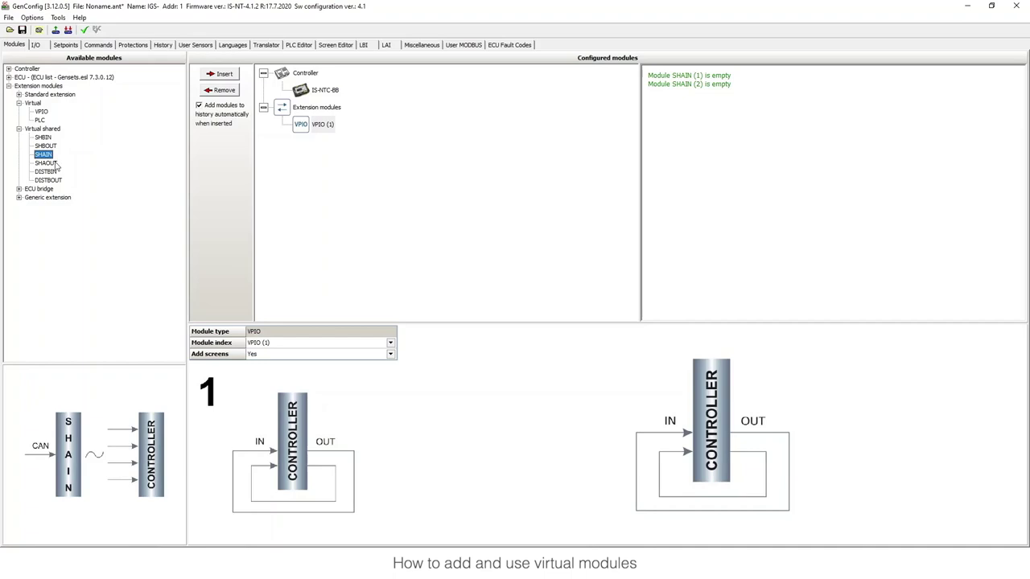
pyautogui.click(53, 165)
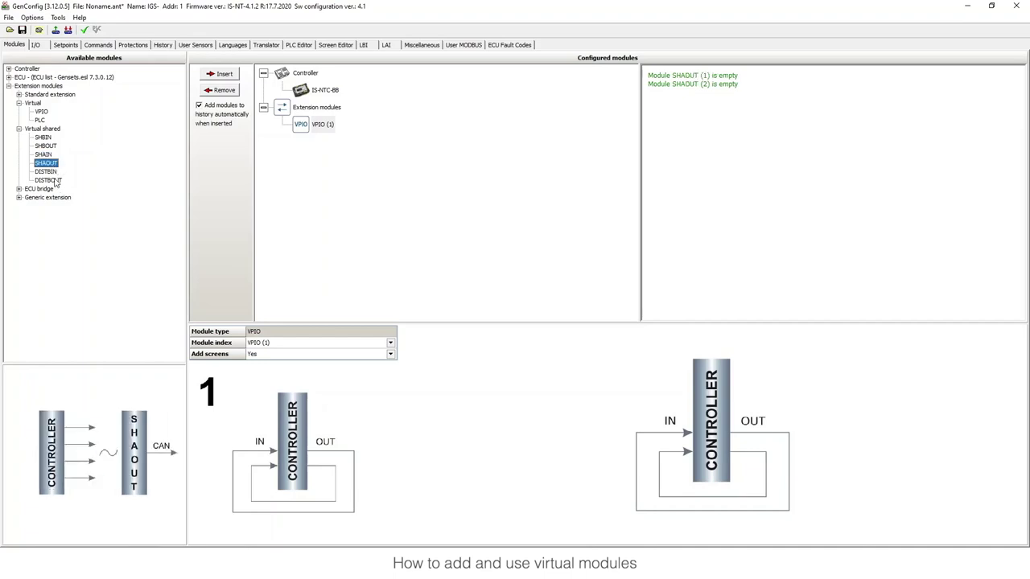
pyautogui.click(50, 172)
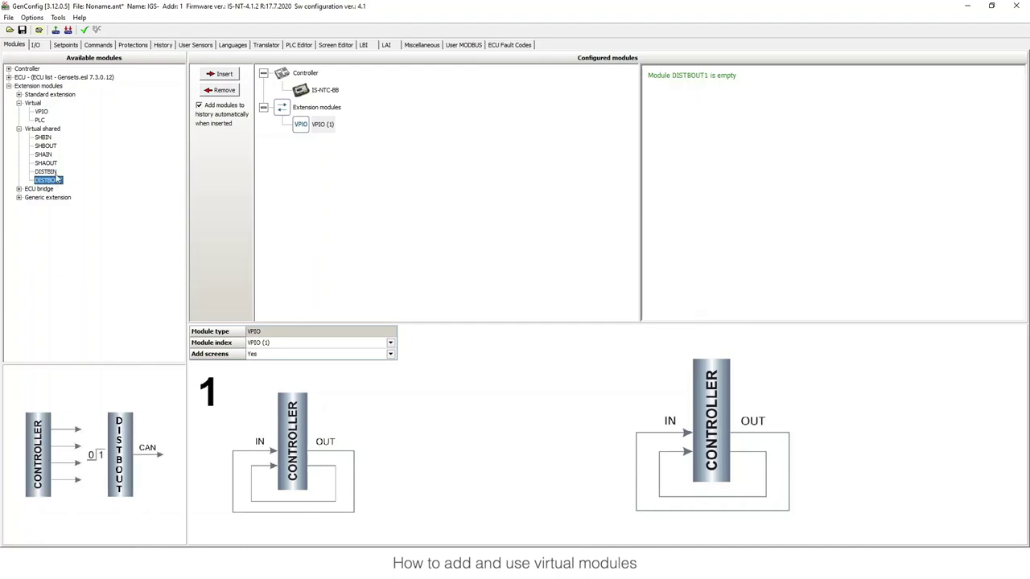
pyautogui.click(57, 183)
pyautogui.click(56, 174)
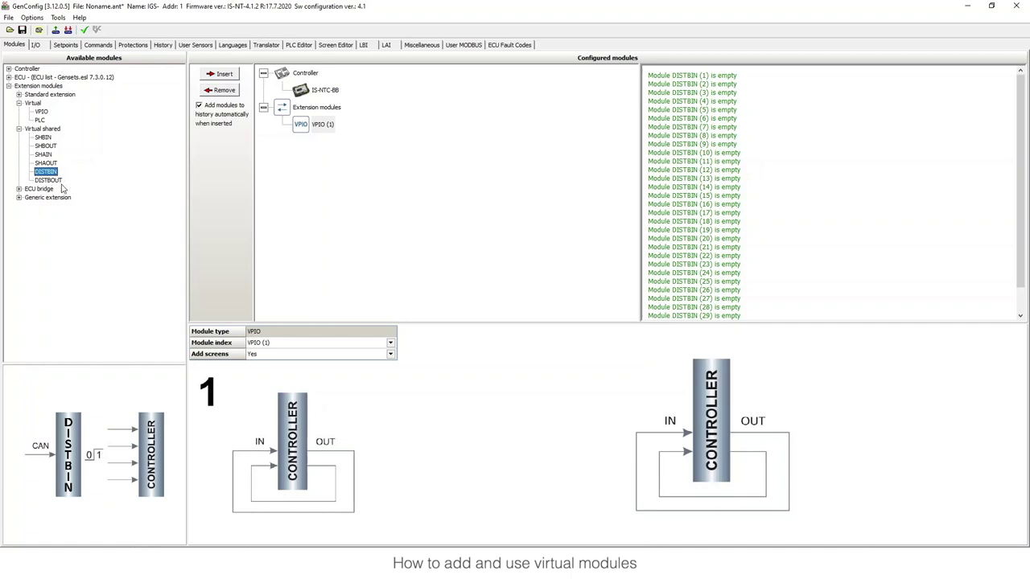
pyautogui.click(53, 146)
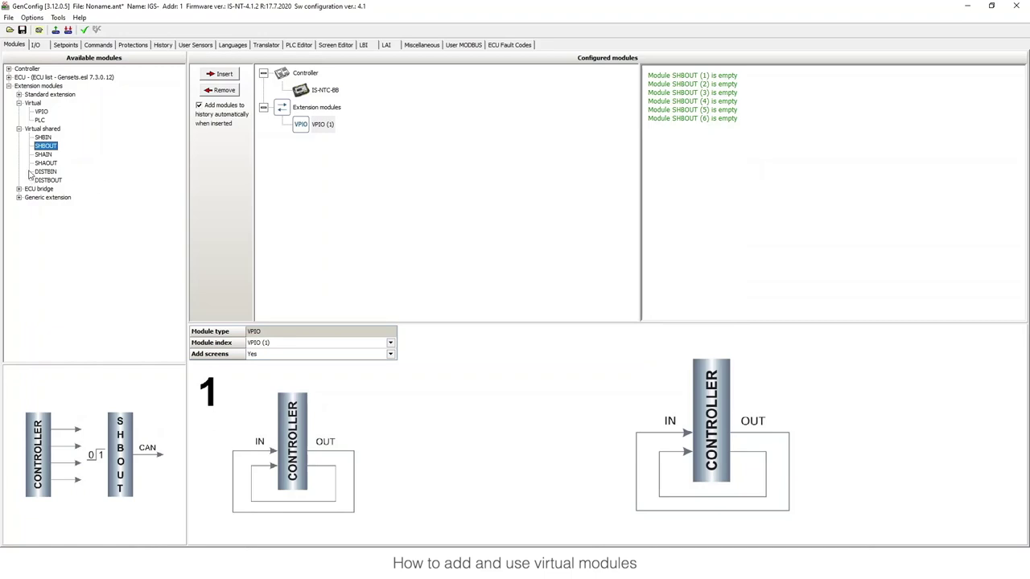
pyautogui.click(225, 74)
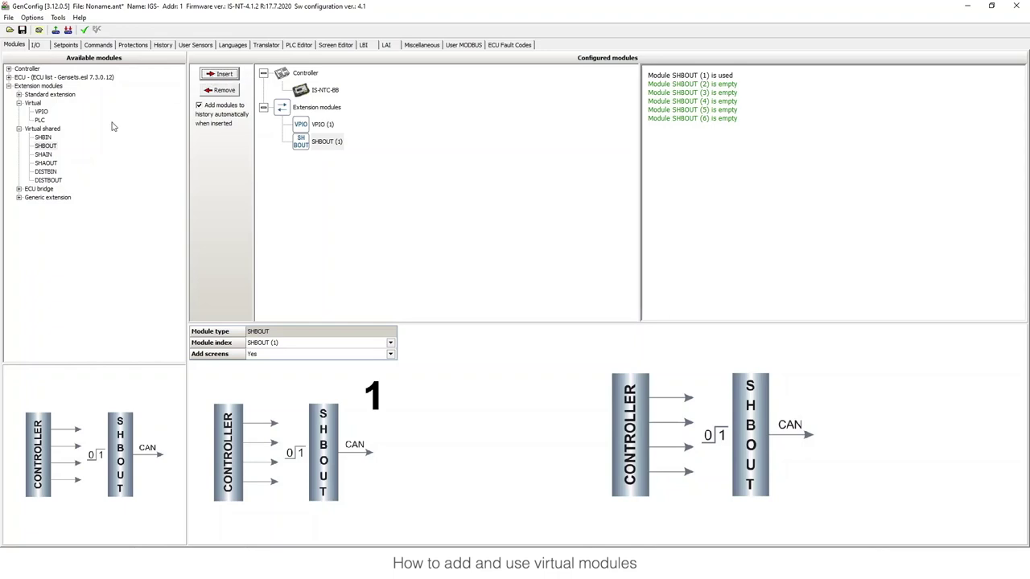
# Step: Insert an SHBIN (1) module next to SHBOUT (1) and check SHBOUT (1)'s settings
pyautogui.click(325, 145)
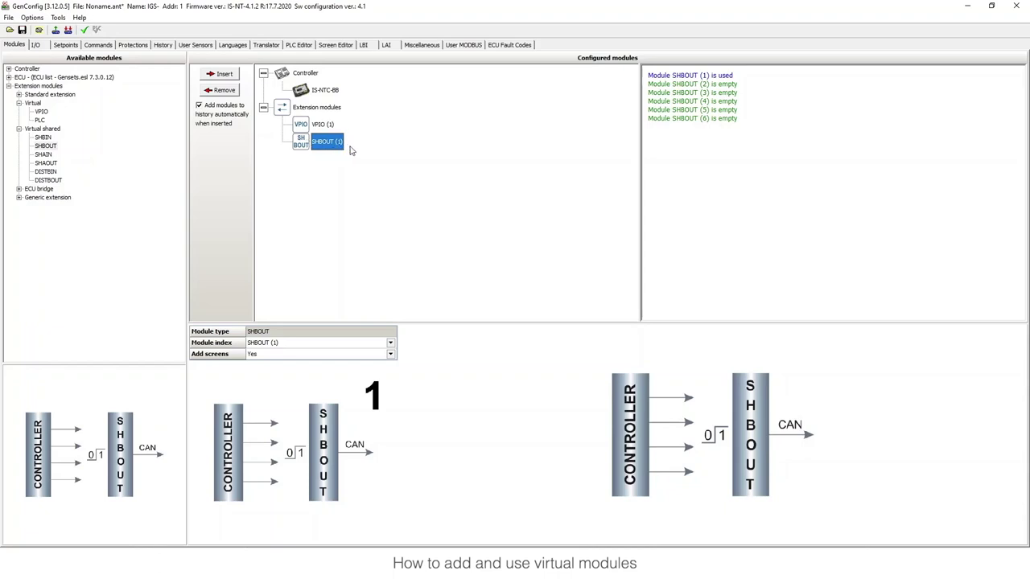
pyautogui.click(44, 138)
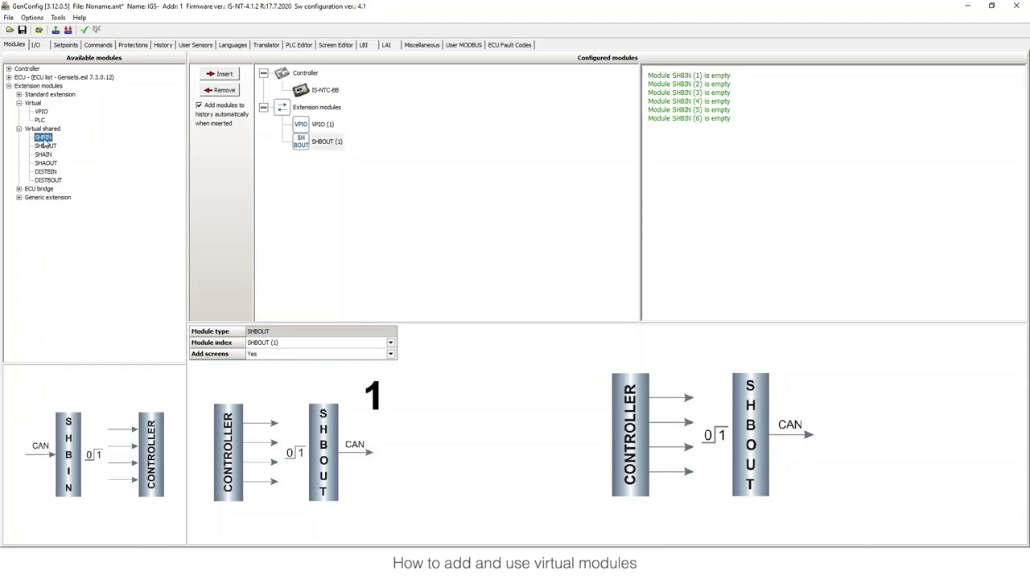
pyautogui.click(223, 74)
pyautogui.click(330, 142)
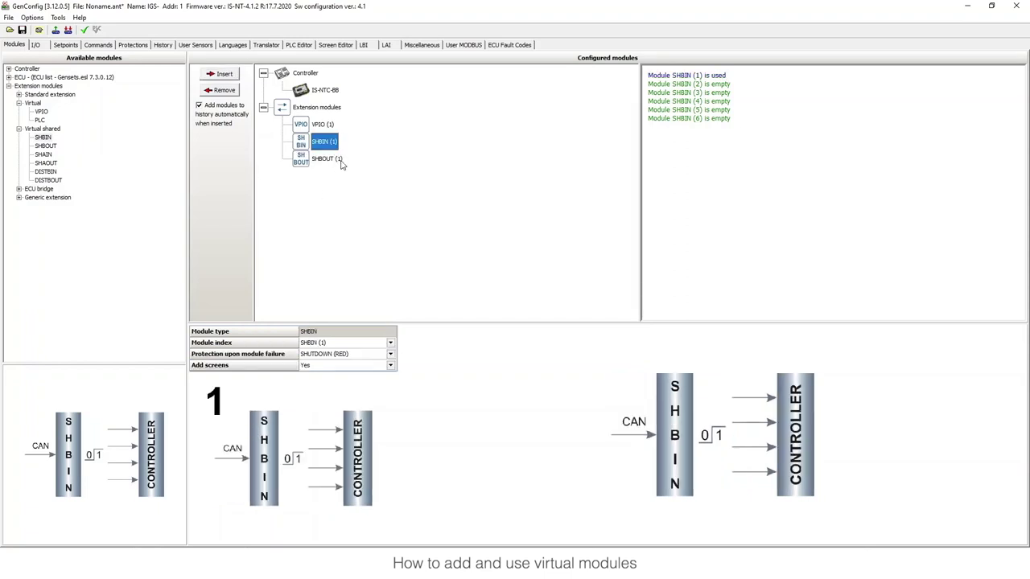
pyautogui.click(338, 161)
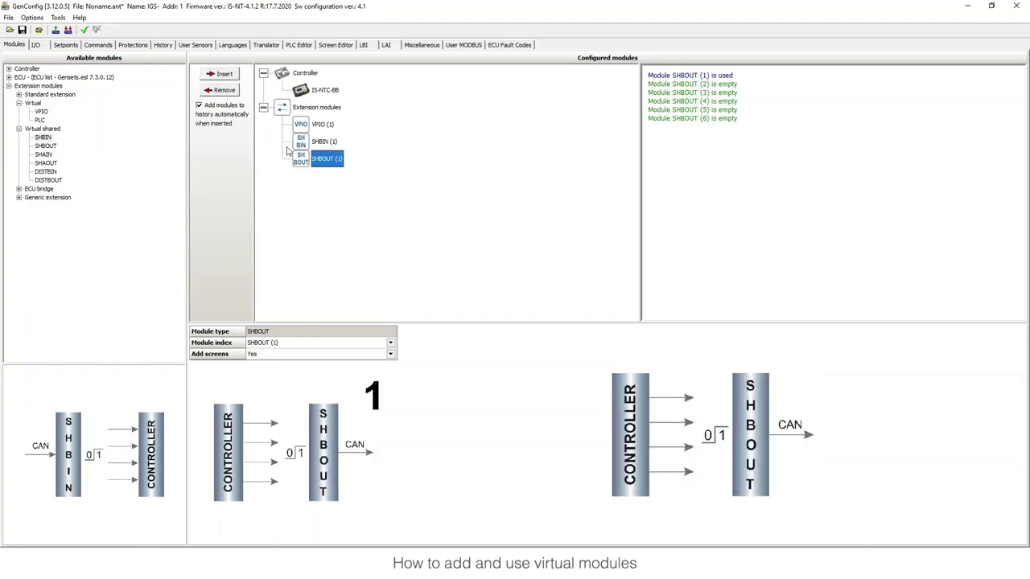
pyautogui.click(36, 46)
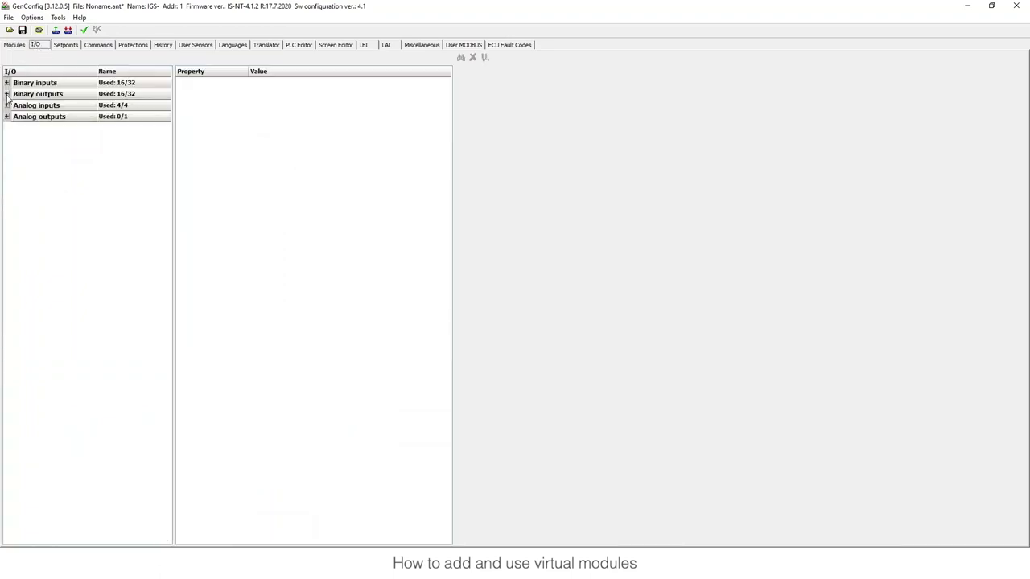
# Step: Set SHBOUT (1) output BO1's source to Log Bout > Alarm and name it 'Alarm Contr 1'
pyautogui.click(7, 94)
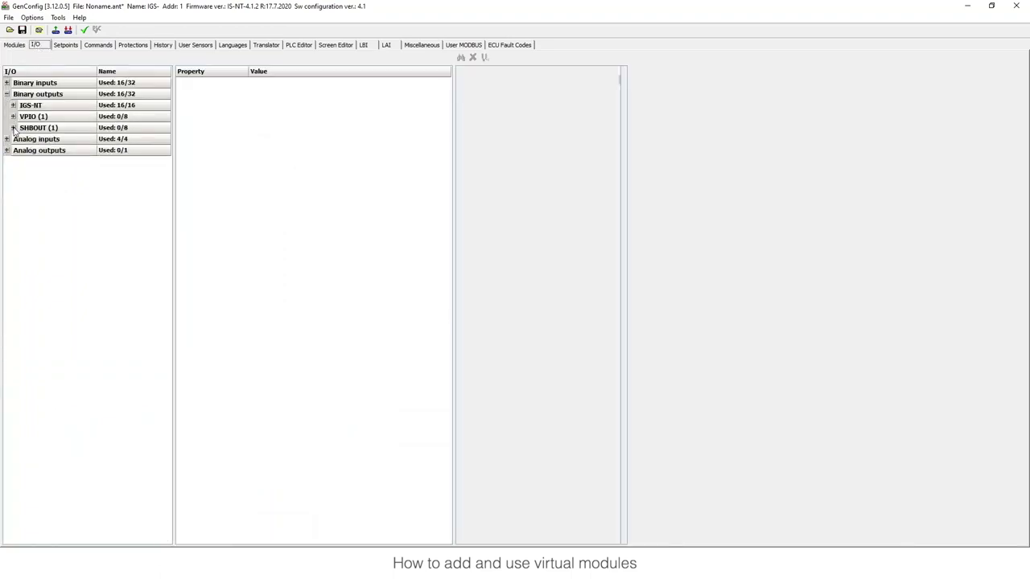
pyautogui.click(13, 128)
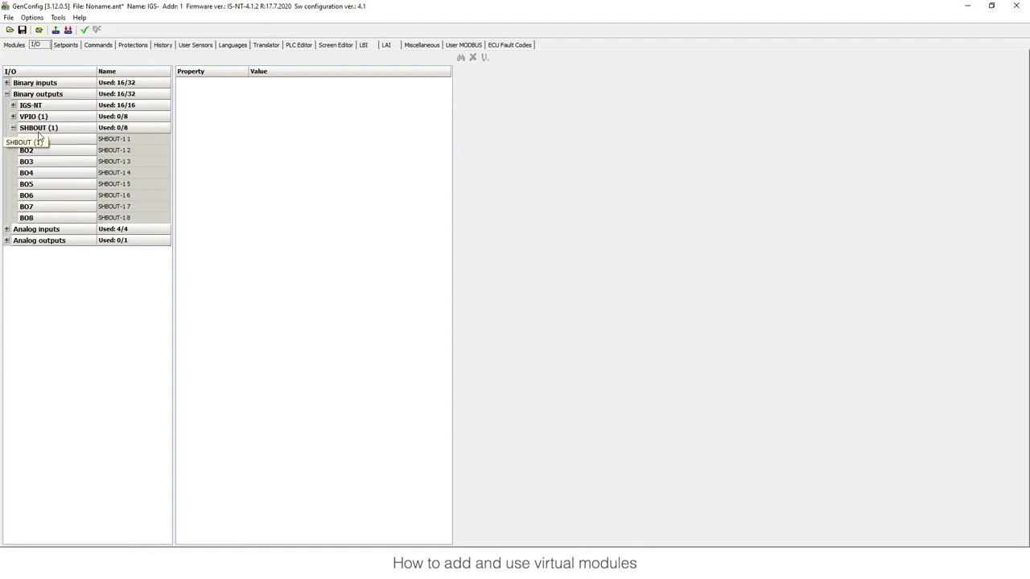
pyautogui.click(120, 140)
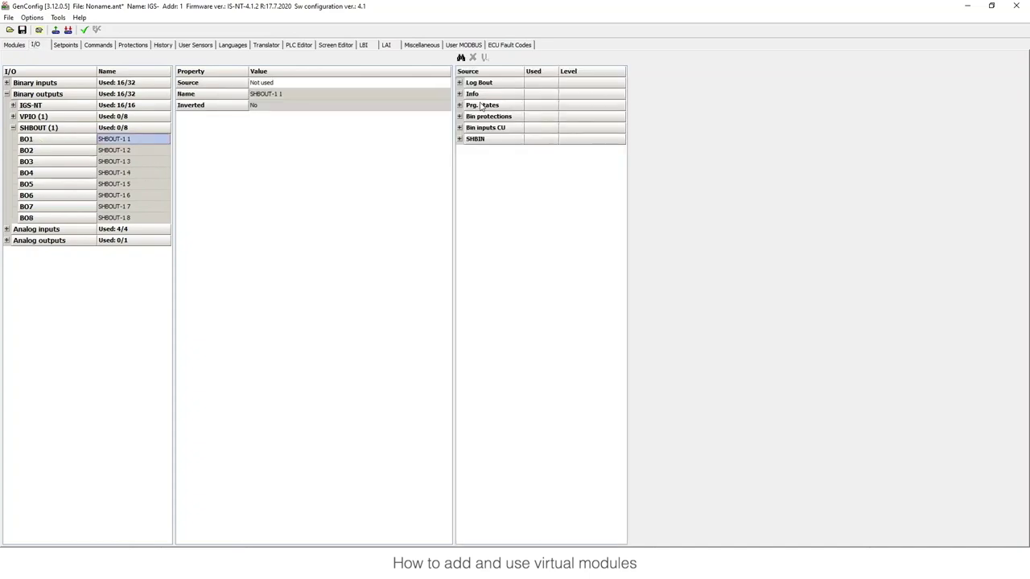
pyautogui.click(461, 84)
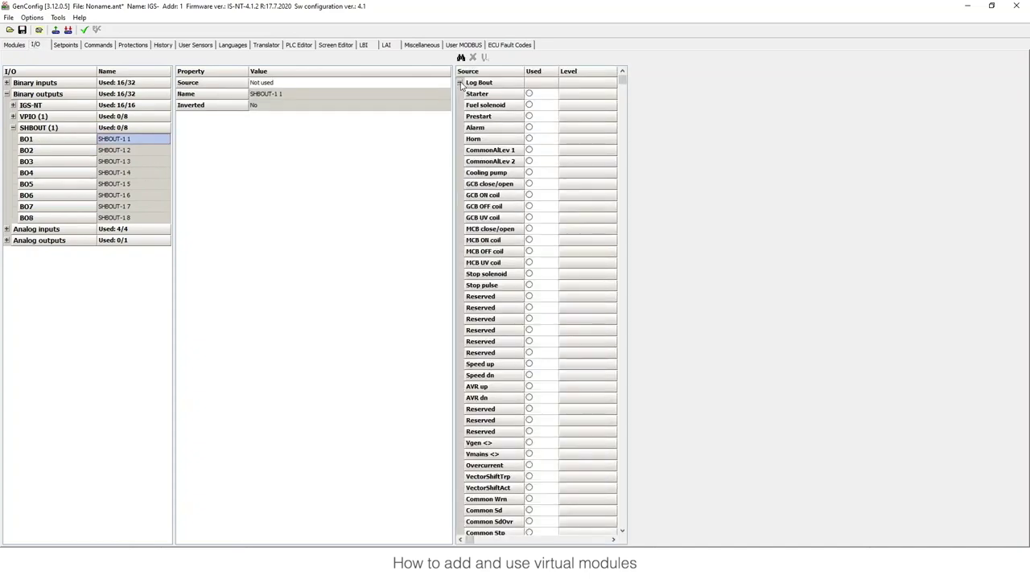
pyautogui.click(461, 84)
pyautogui.click(460, 84)
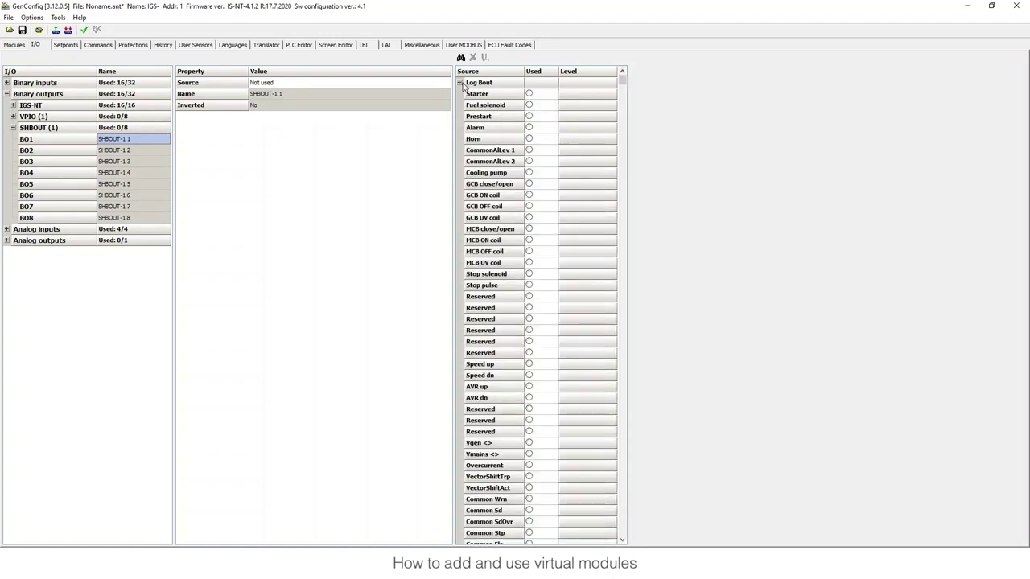
pyautogui.click(530, 128)
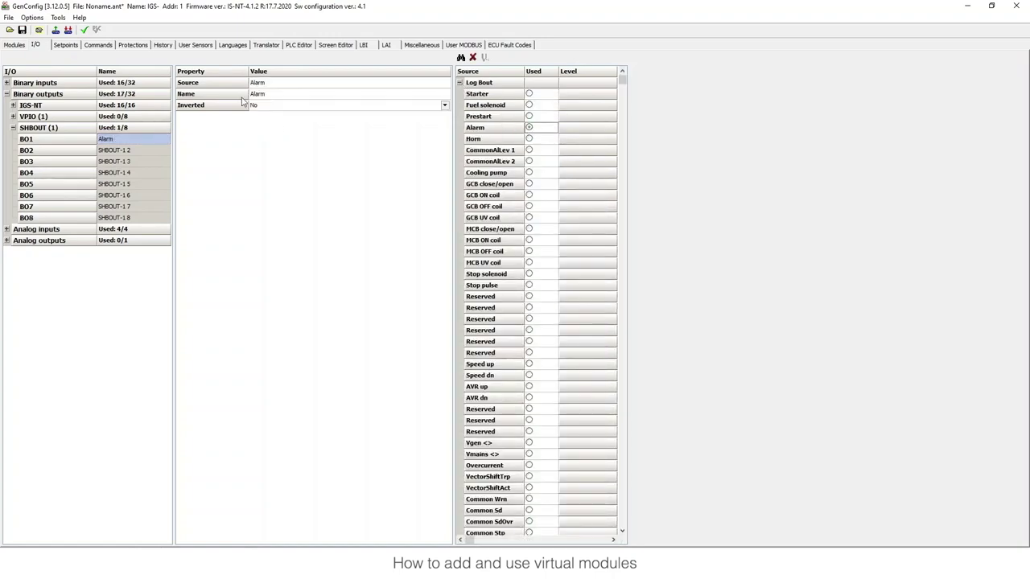
pyautogui.click(276, 94)
pyautogui.click(276, 94)
pyautogui.click(121, 139)
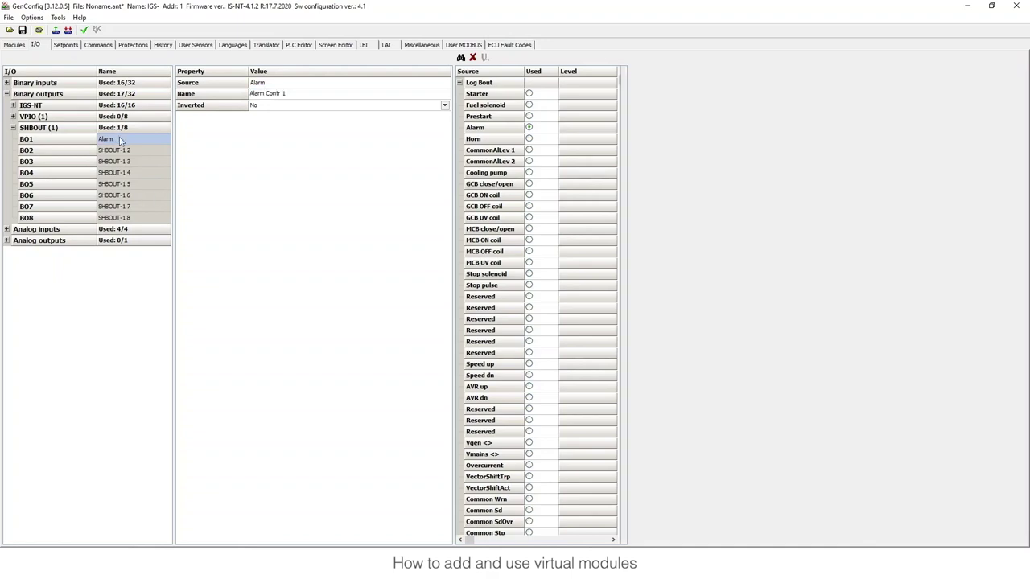
pyautogui.click(13, 128)
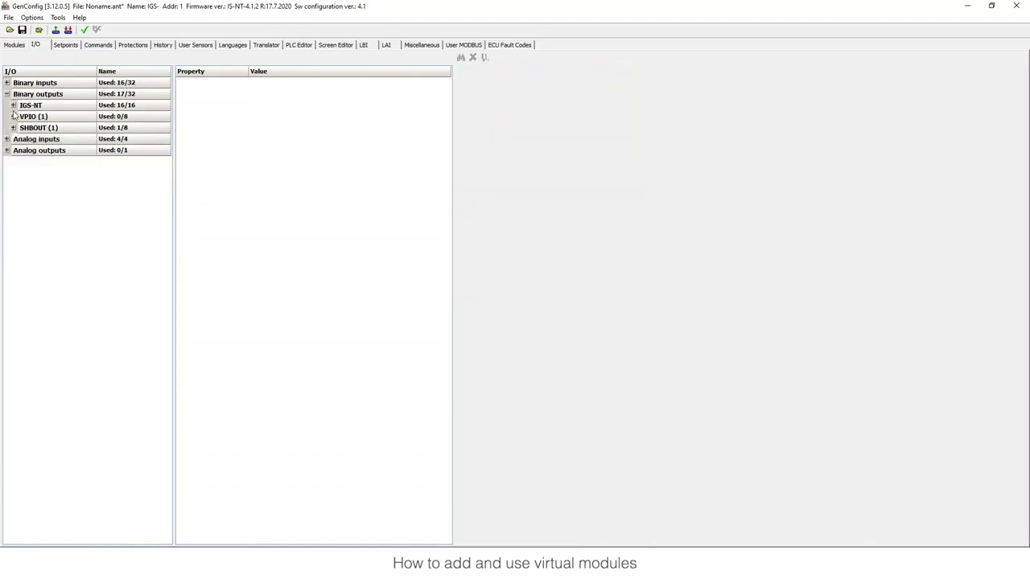
# Step: Enable Warning protection on SHBIN (1) input BI1 and rename it 'Alarm Contr 1'
pyautogui.click(6, 94)
pyautogui.click(6, 82)
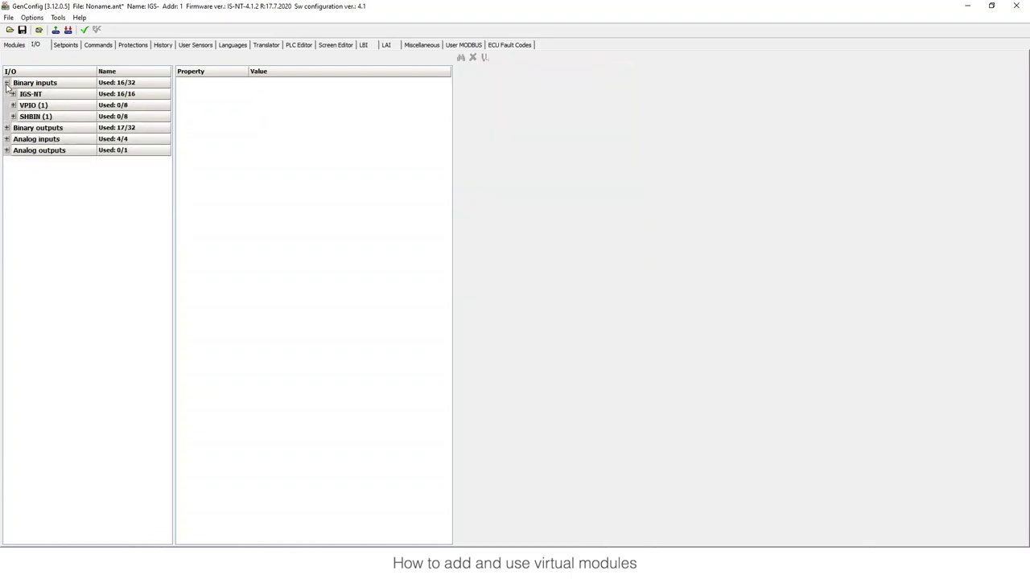
pyautogui.click(13, 117)
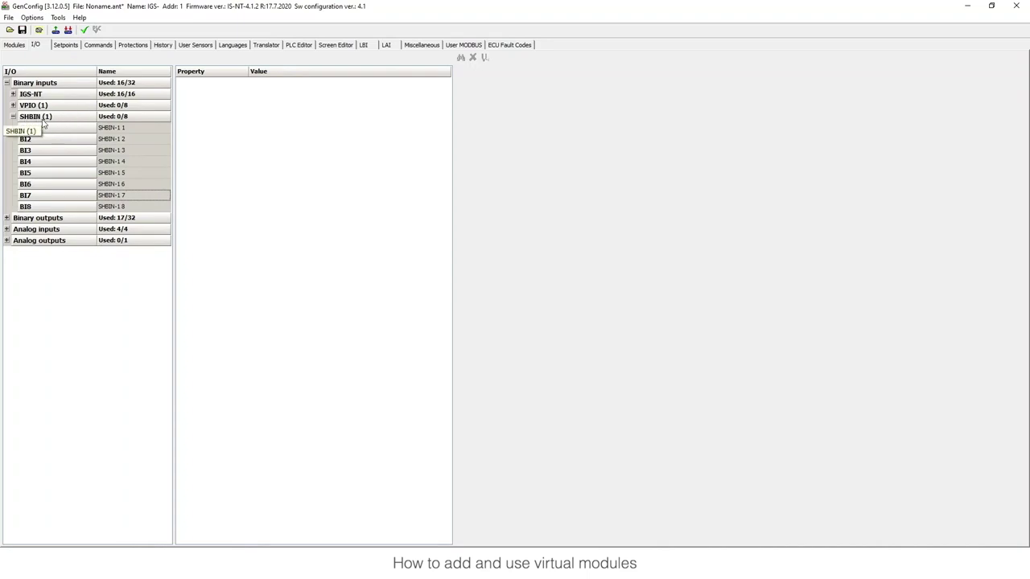
pyautogui.click(123, 128)
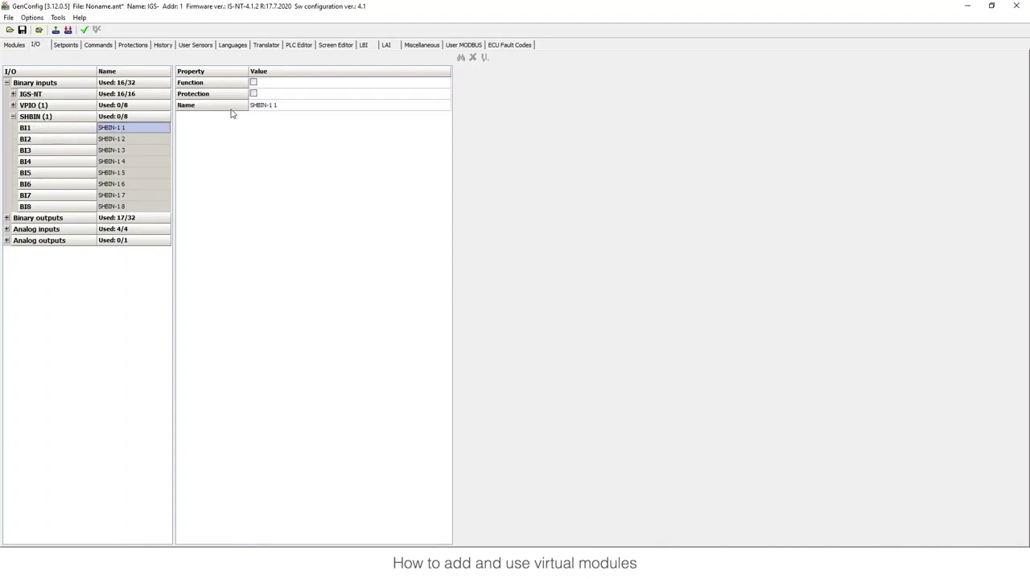
pyautogui.click(255, 94)
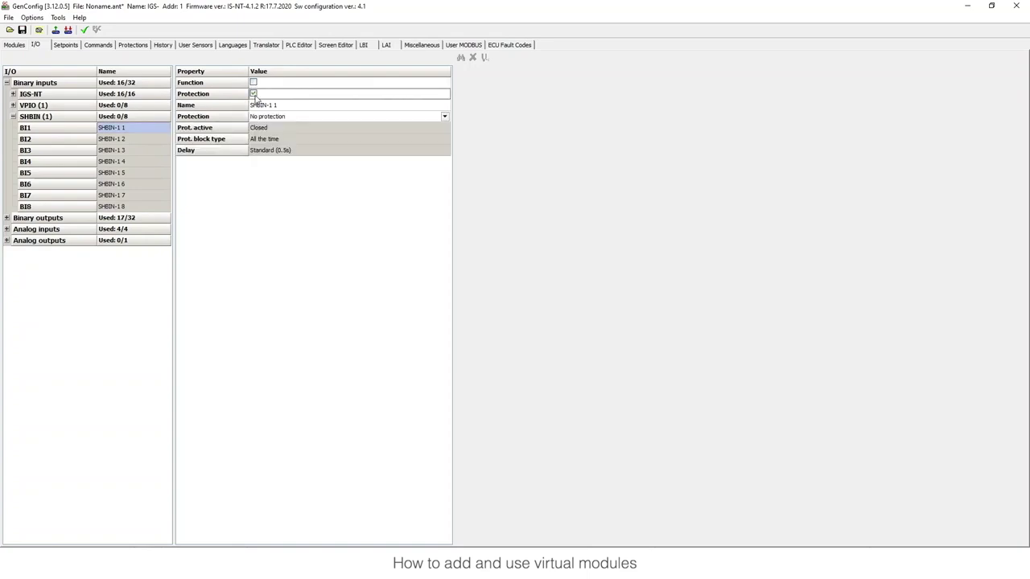
pyautogui.click(295, 117)
pyautogui.click(292, 135)
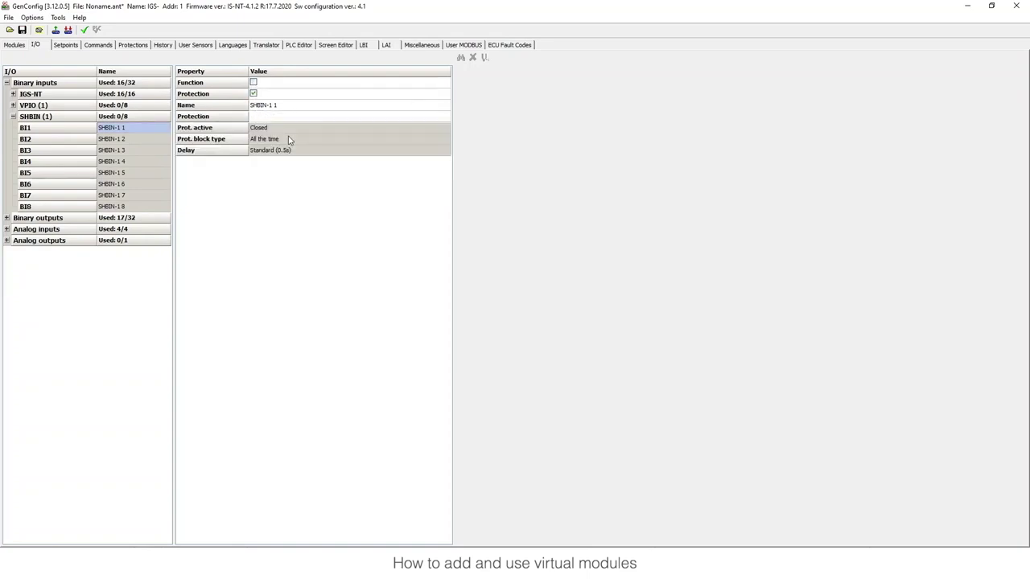
pyautogui.click(283, 105)
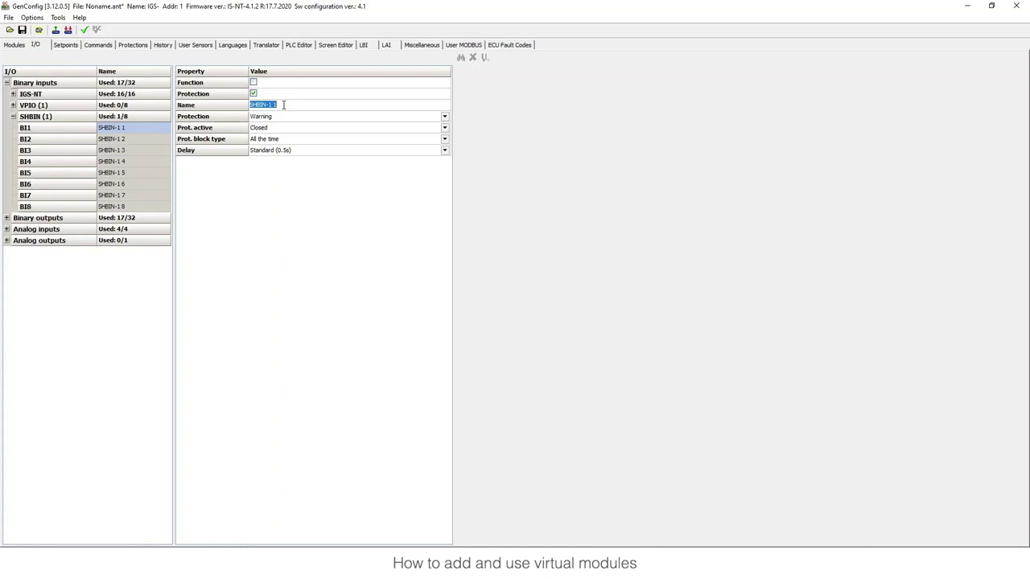
pyautogui.write('Alarm Contr')
pyautogui.click(13, 45)
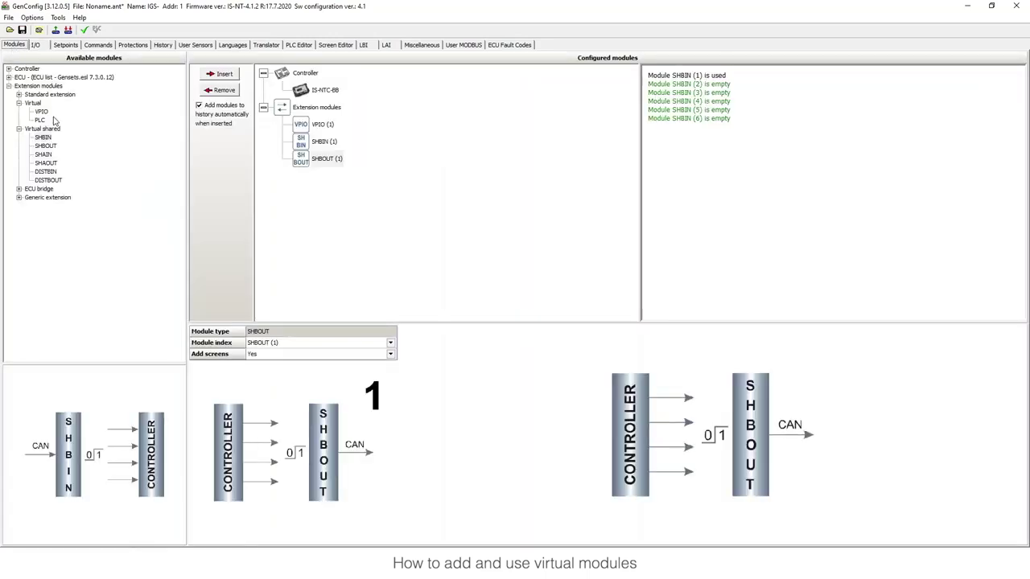
# Step: Select SHAOUT under Virtual shared and insert SHAOUT (1) into the extension modules
pyautogui.click(50, 154)
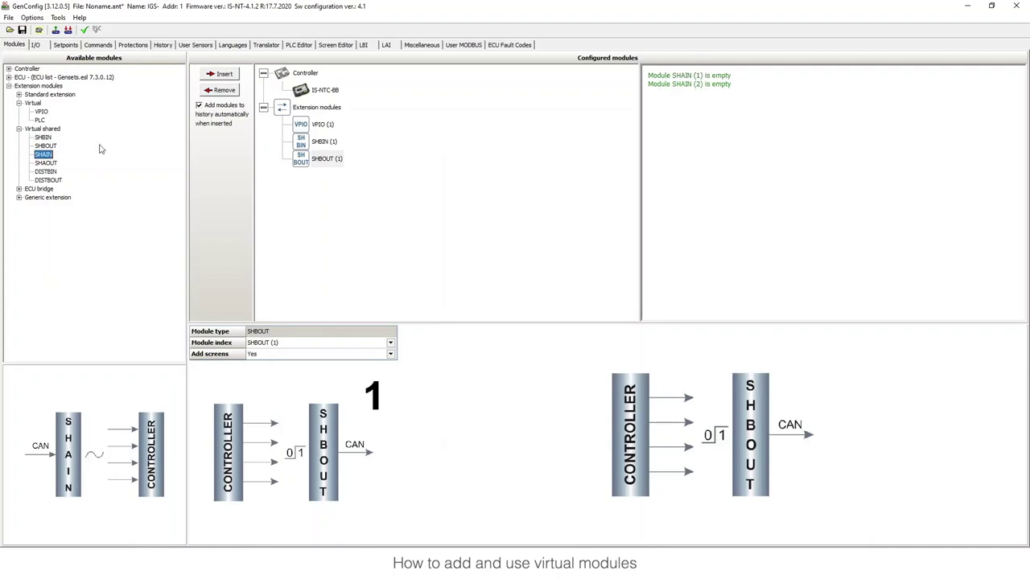
pyautogui.click(50, 162)
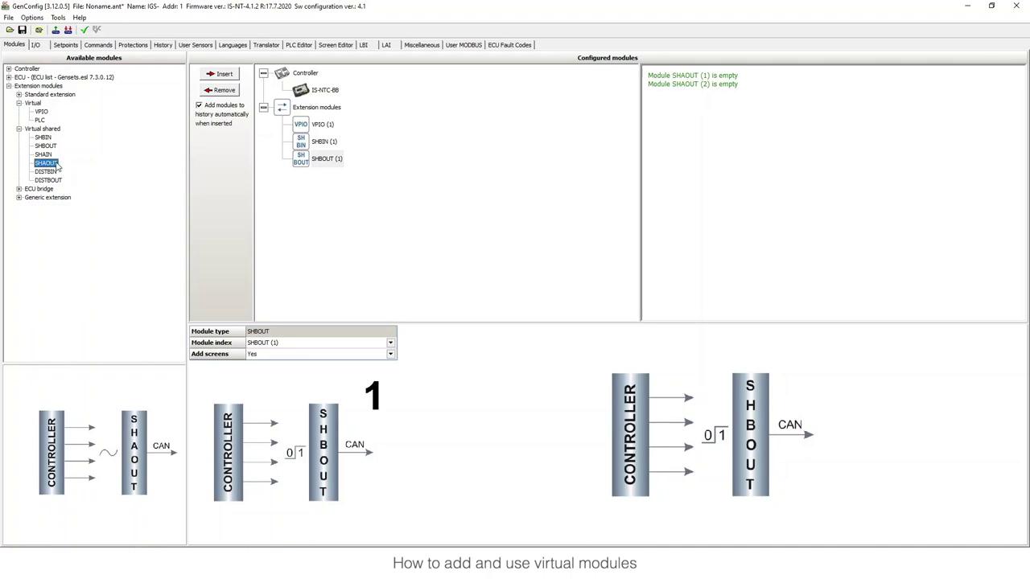
pyautogui.click(225, 76)
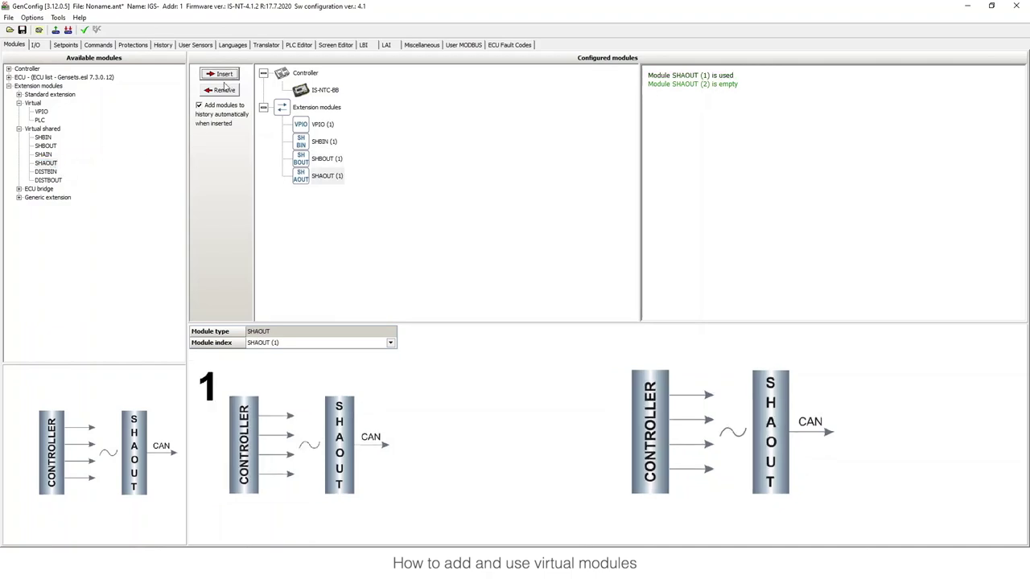
pyautogui.click(333, 177)
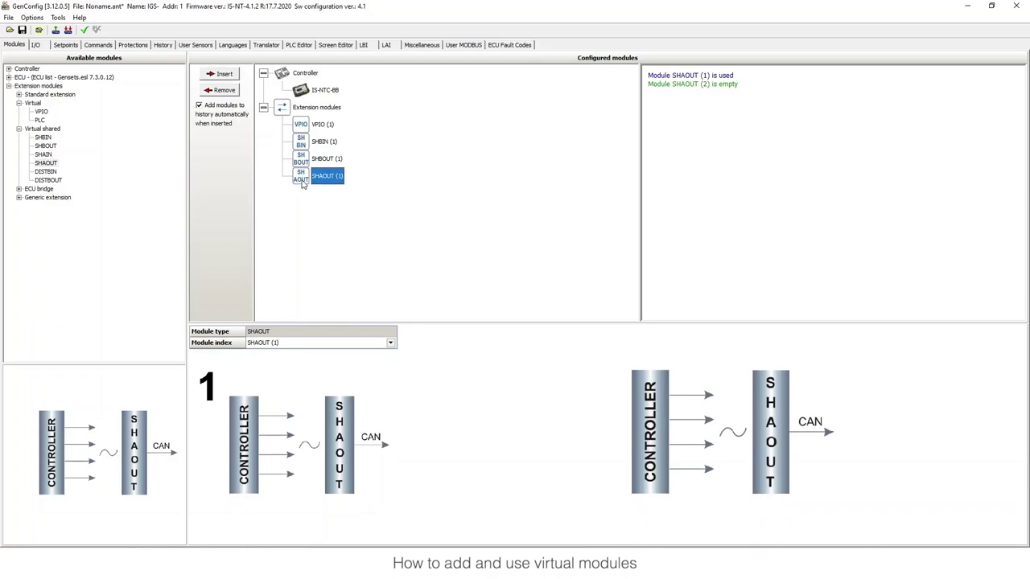
pyautogui.click(37, 46)
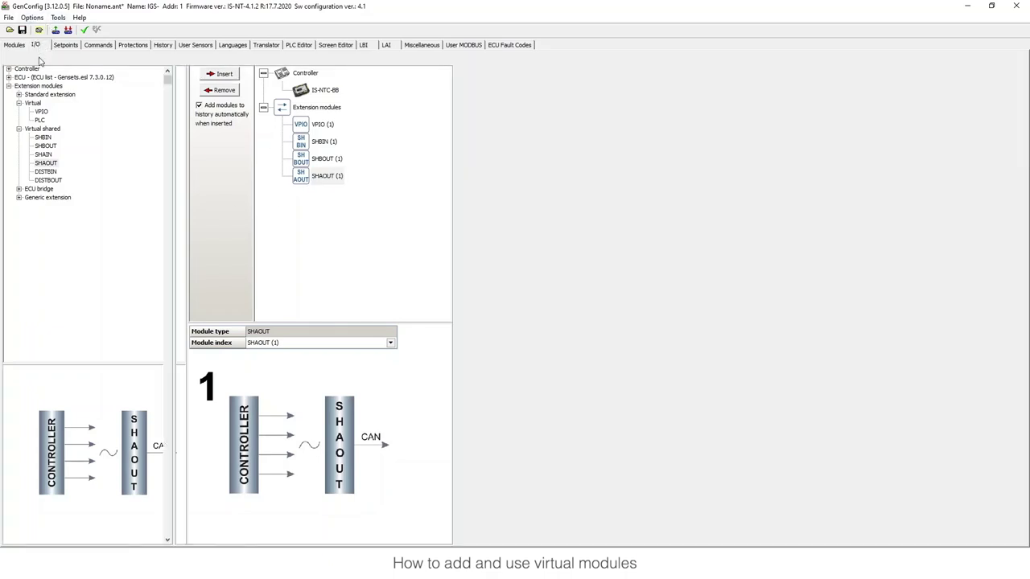
# Step: Set SHAOUT (1) output AOUT1's source to the generator's Act power
pyautogui.click(7, 116)
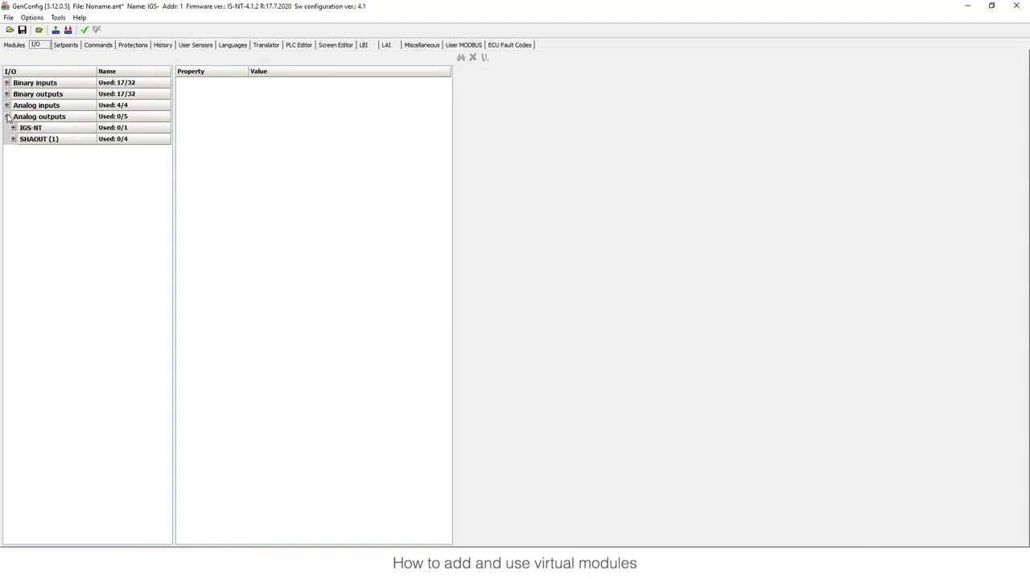
pyautogui.click(13, 139)
pyautogui.click(128, 151)
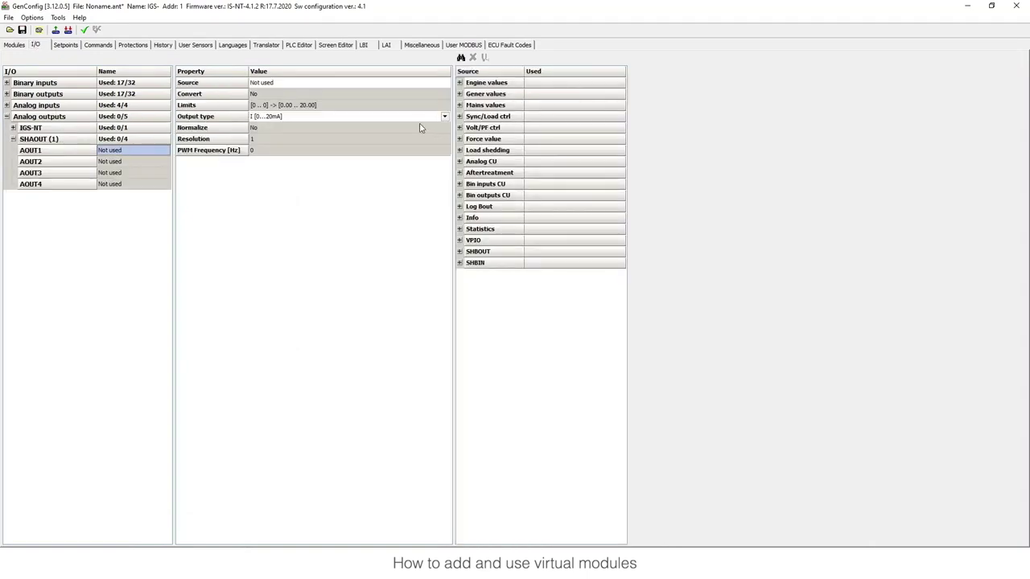
pyautogui.click(461, 94)
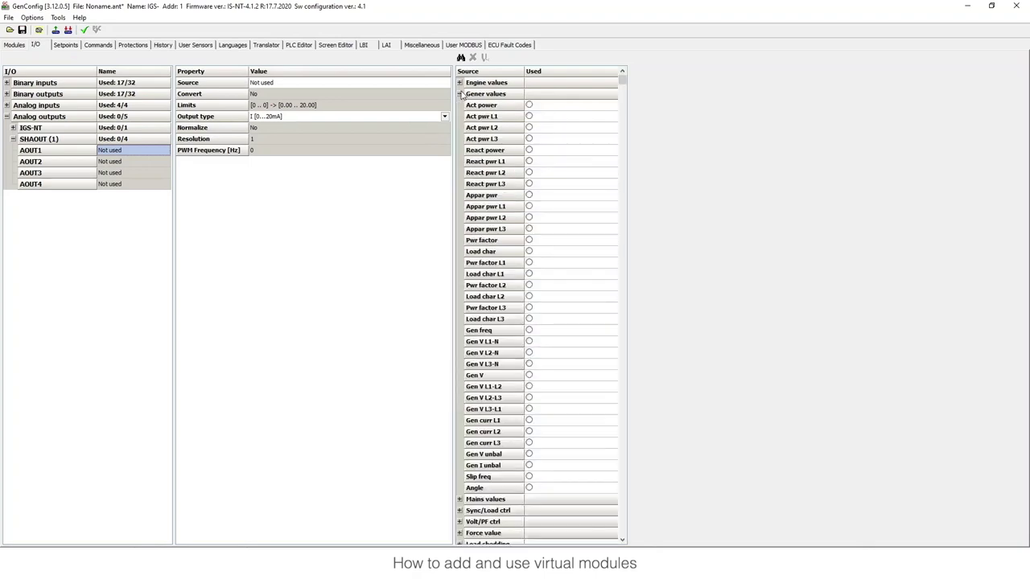
pyautogui.click(528, 105)
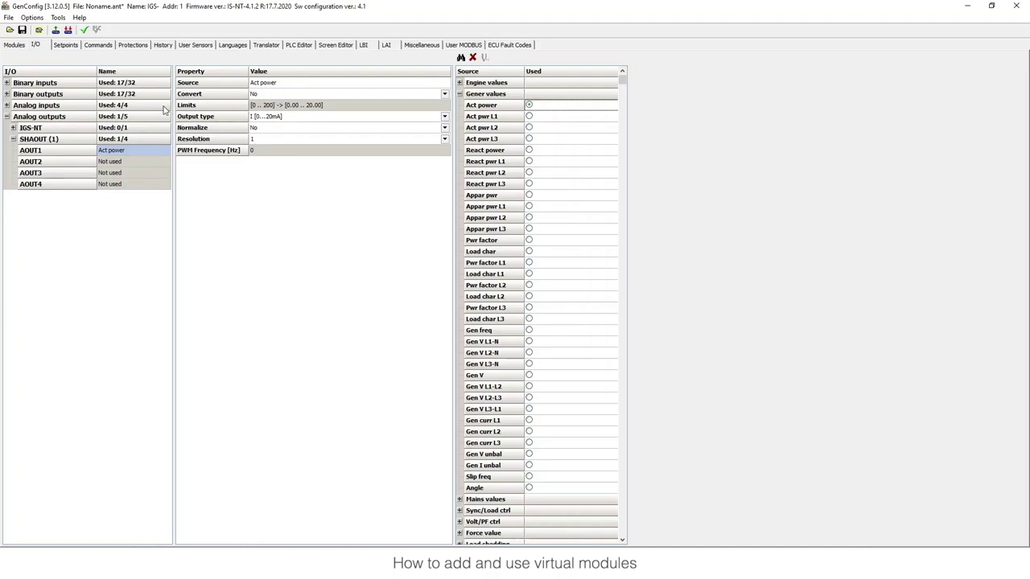
# Step: Collapse the analog outputs tree and return to the Modules page
pyautogui.click(13, 139)
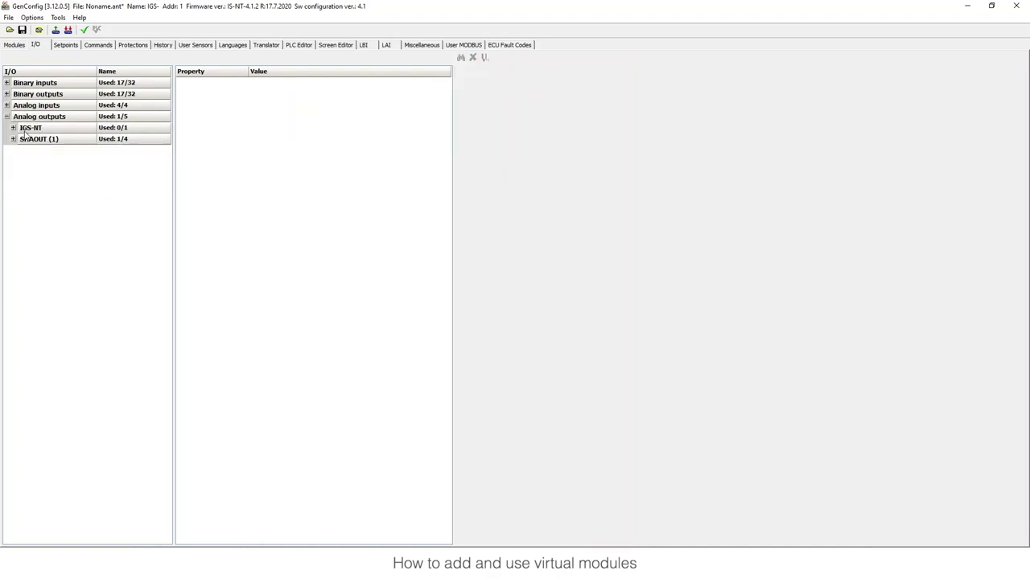
pyautogui.click(8, 116)
pyautogui.click(15, 46)
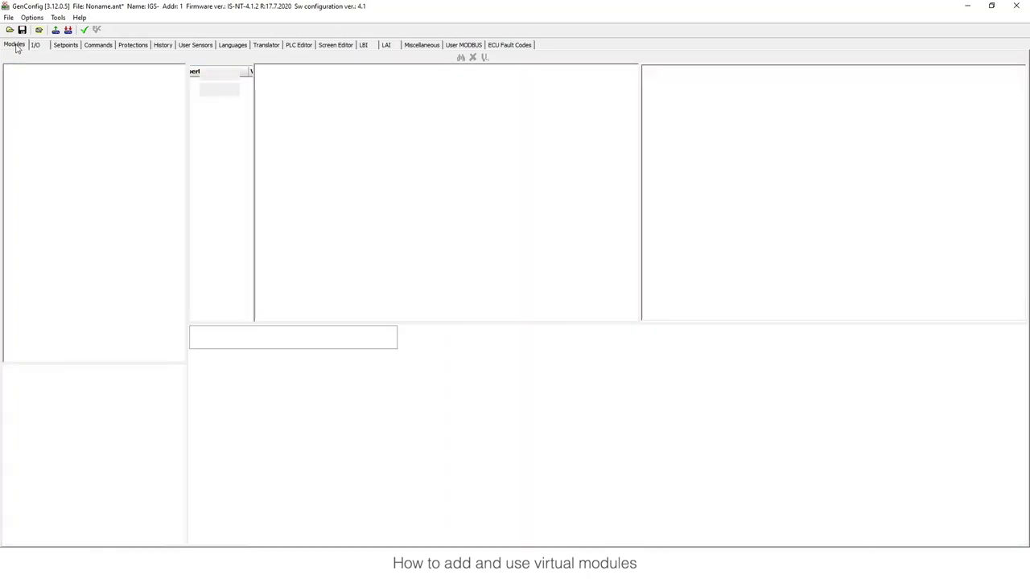
# Step: Insert a SHAIN module from the available module types as SHAIN (1)
pyautogui.click(51, 164)
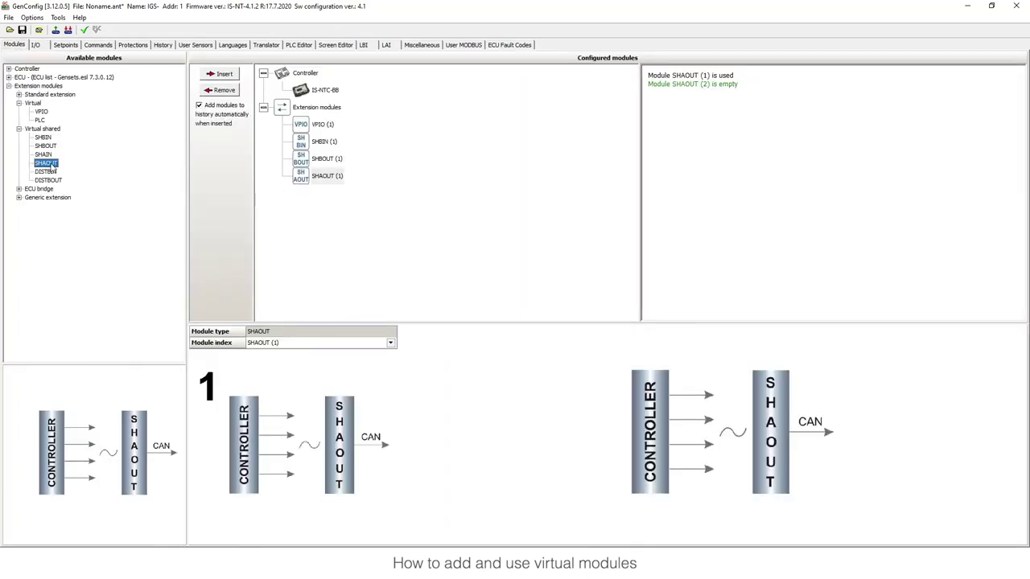
pyautogui.click(45, 155)
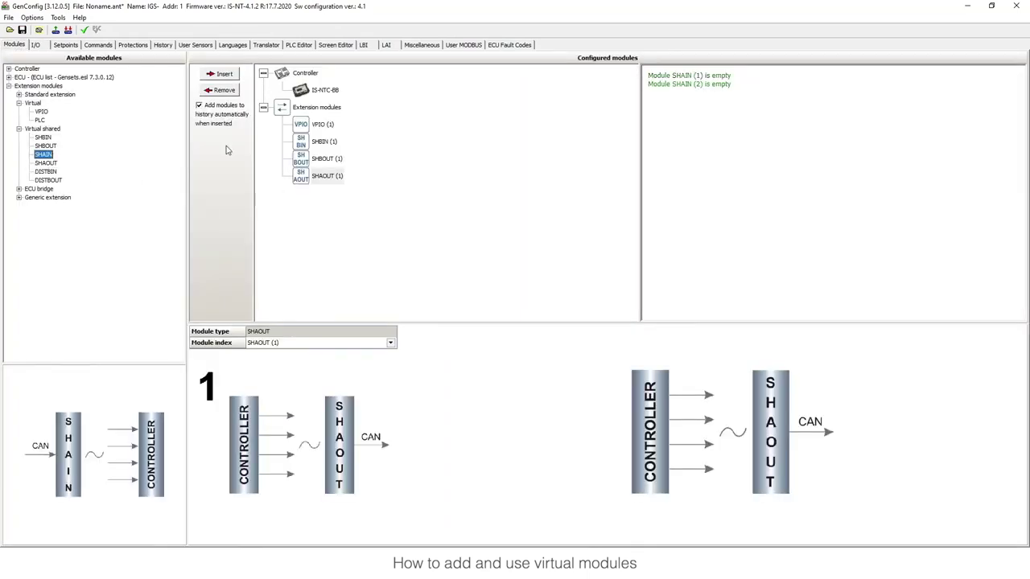
pyautogui.click(233, 76)
pyautogui.click(328, 175)
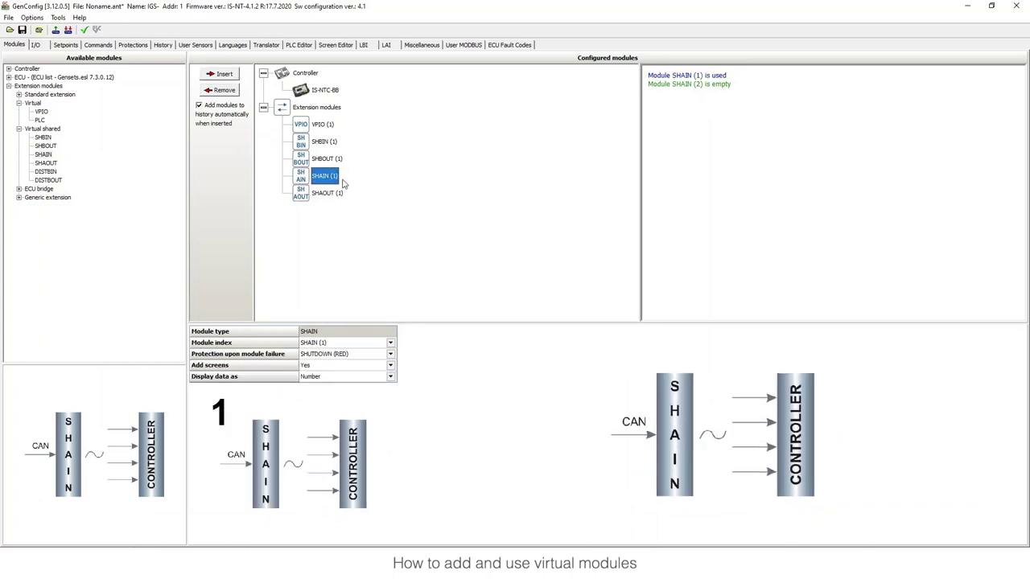
# Step: Change SHAOUT's module index from 1 to 2 and confirm the address change
pyautogui.click(330, 193)
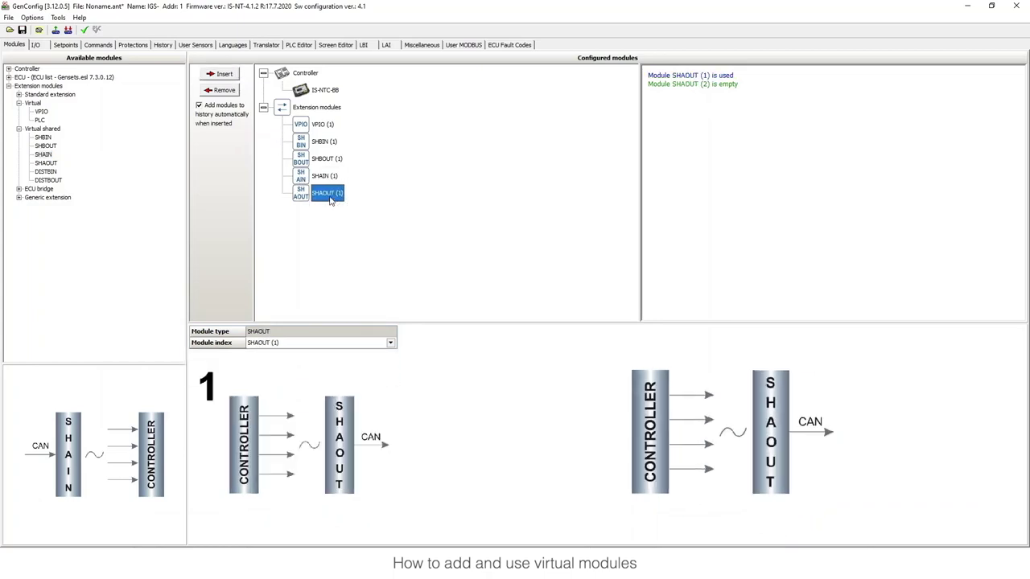
pyautogui.click(390, 343)
pyautogui.click(322, 361)
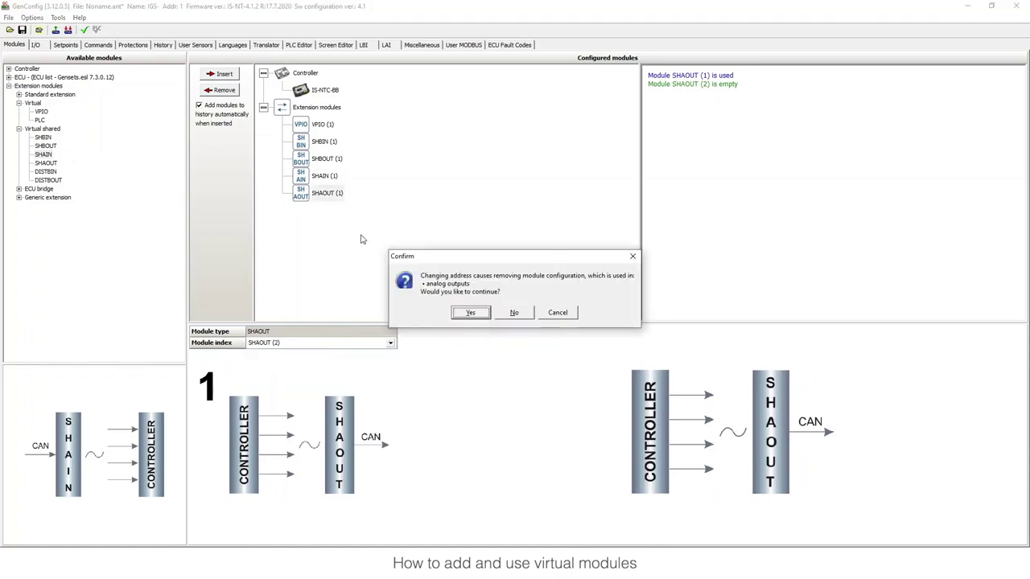
pyautogui.click(472, 313)
pyautogui.click(330, 175)
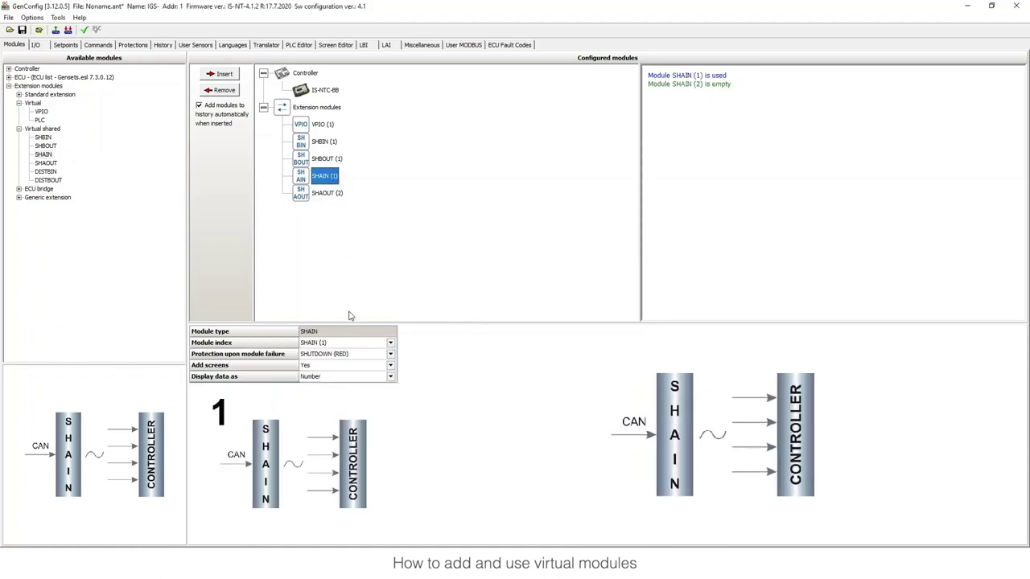
pyautogui.click(332, 194)
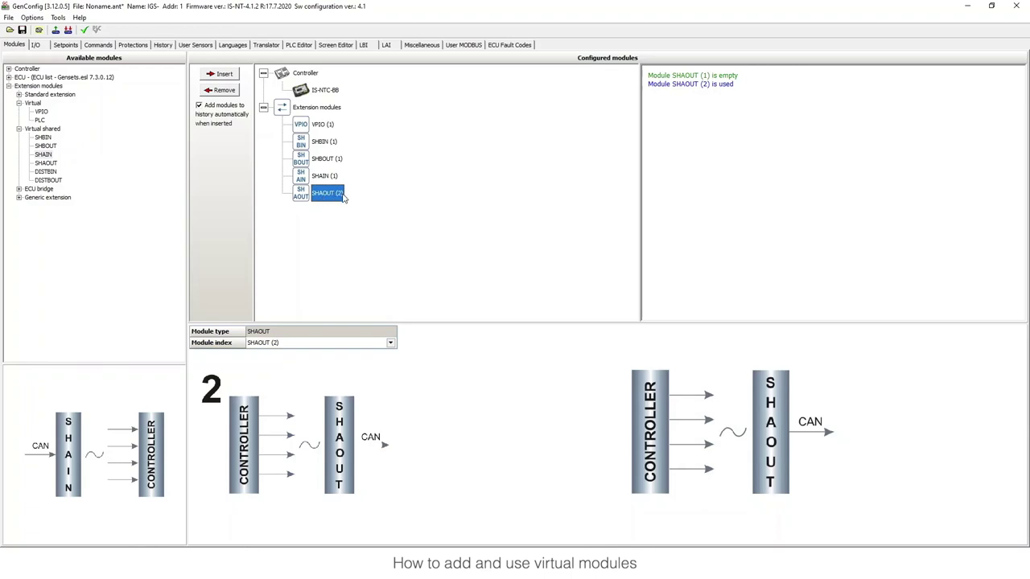
# Step: Change SHAIN's module index to 2, then bring up the I/O overview
pyautogui.click(326, 177)
pyautogui.click(385, 346)
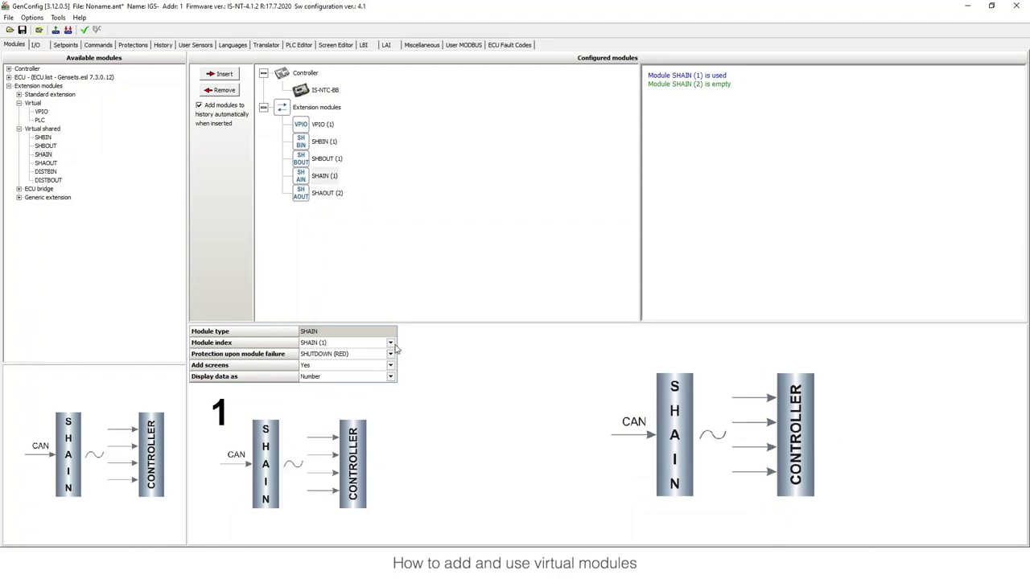
pyautogui.click(338, 361)
pyautogui.click(342, 344)
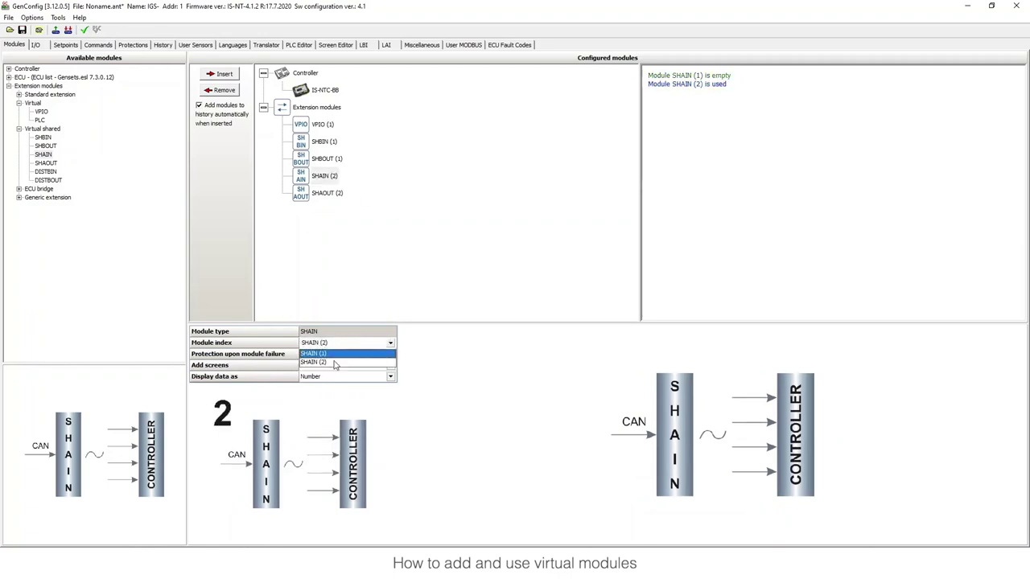
pyautogui.click(333, 361)
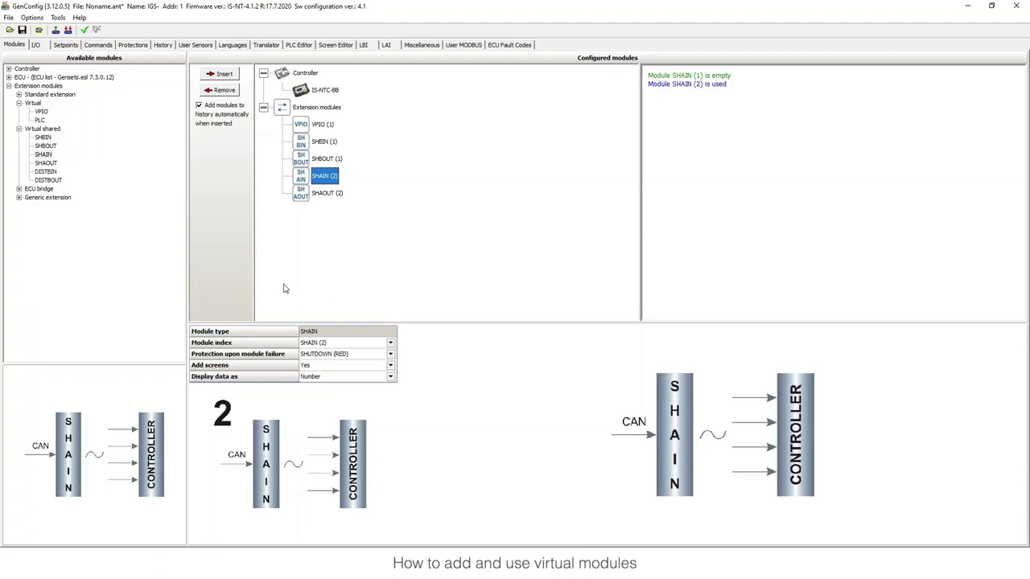
pyautogui.click(46, 172)
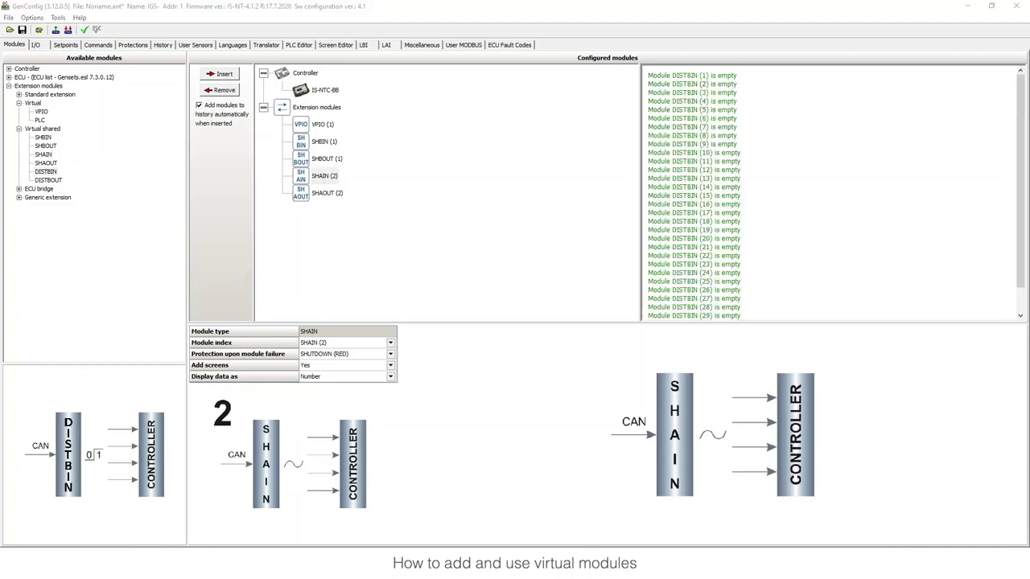
pyautogui.click(328, 177)
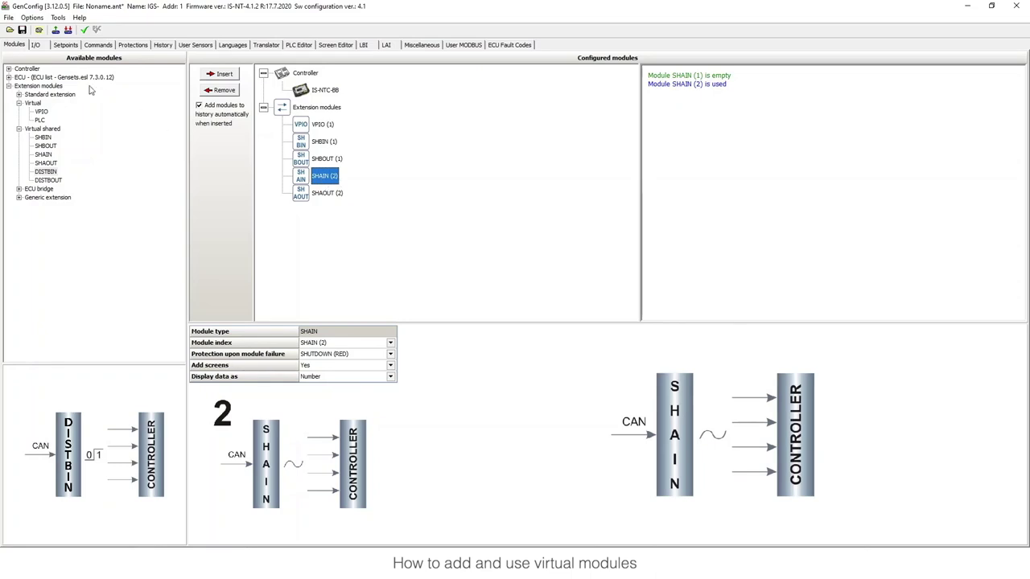
pyautogui.click(35, 45)
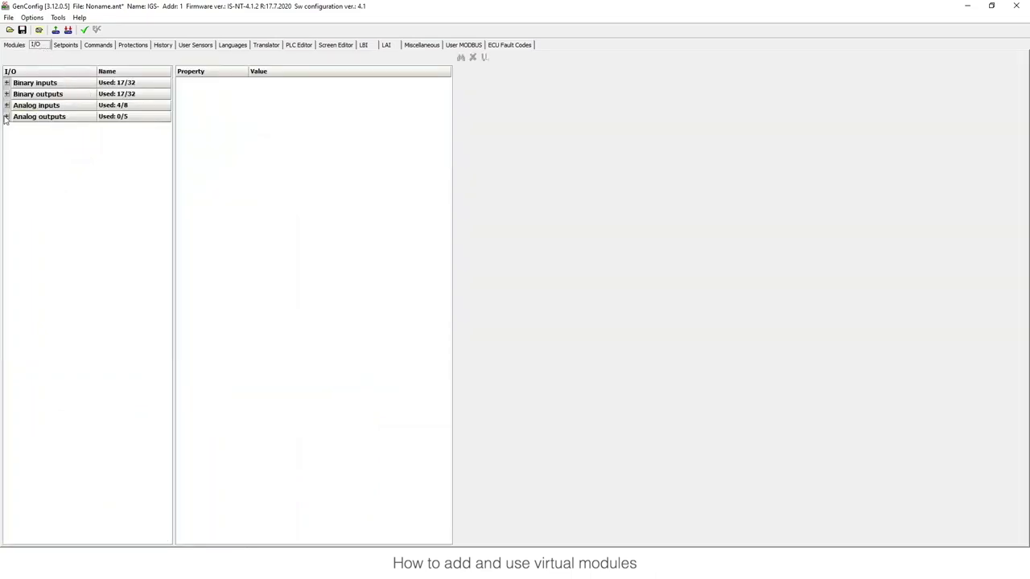
# Step: Set the Electronic sensor on SHAIN (2) input AIN1, then go back to Modules
pyautogui.click(7, 106)
pyautogui.click(13, 127)
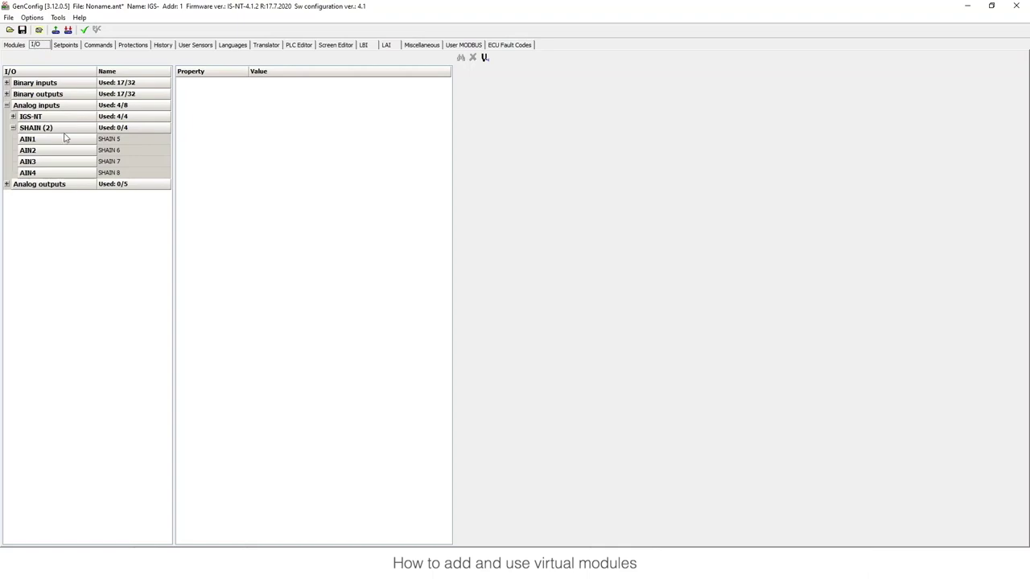
pyautogui.click(147, 142)
pyautogui.click(343, 131)
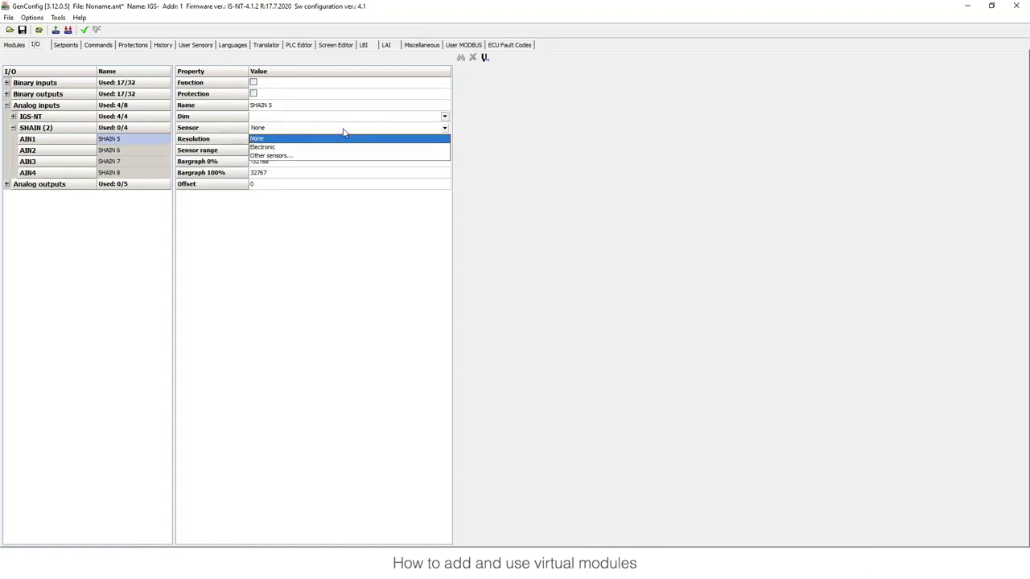
pyautogui.click(277, 147)
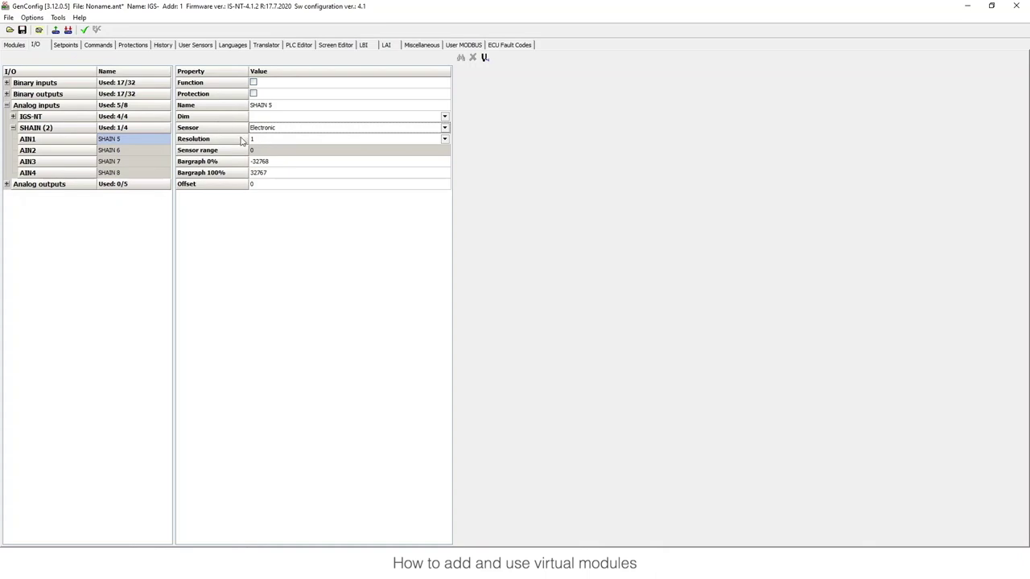
pyautogui.click(16, 45)
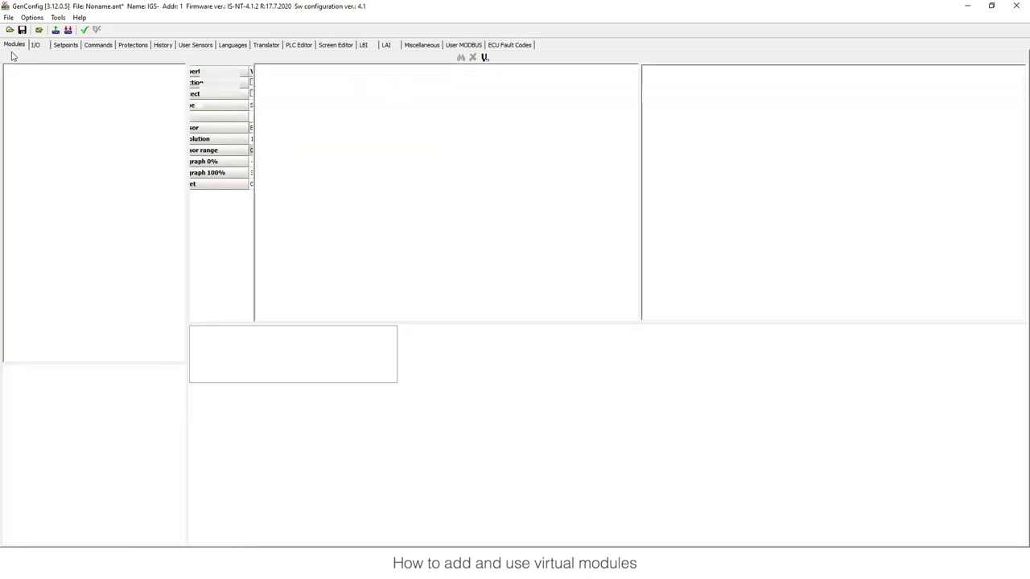
pyautogui.click(340, 197)
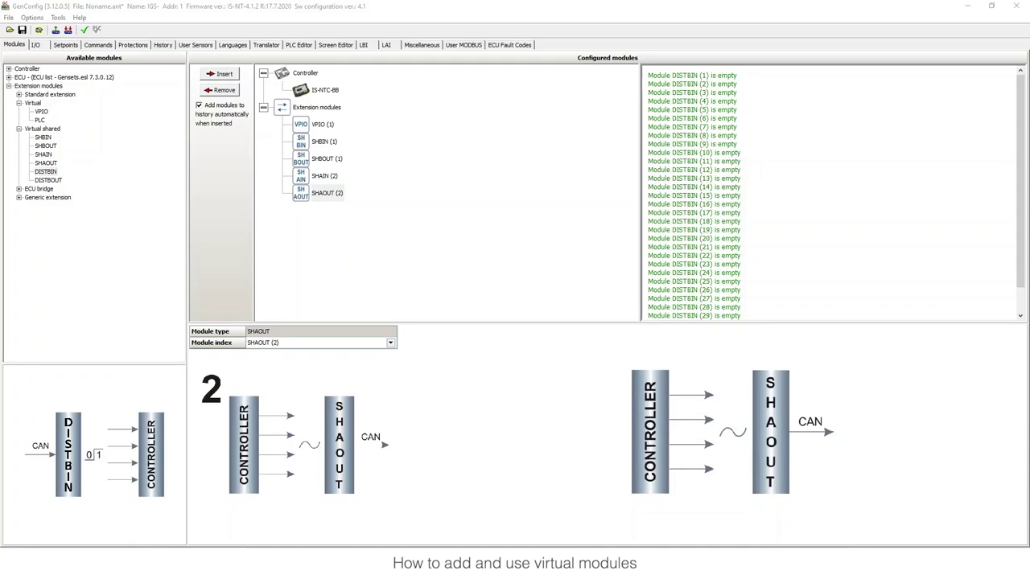
pyautogui.click(46, 172)
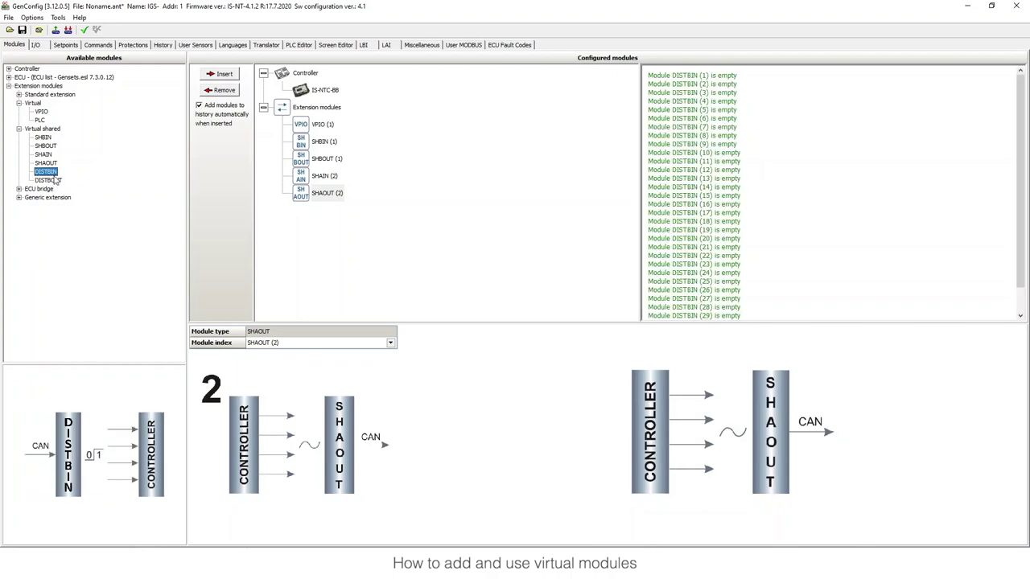
pyautogui.click(48, 180)
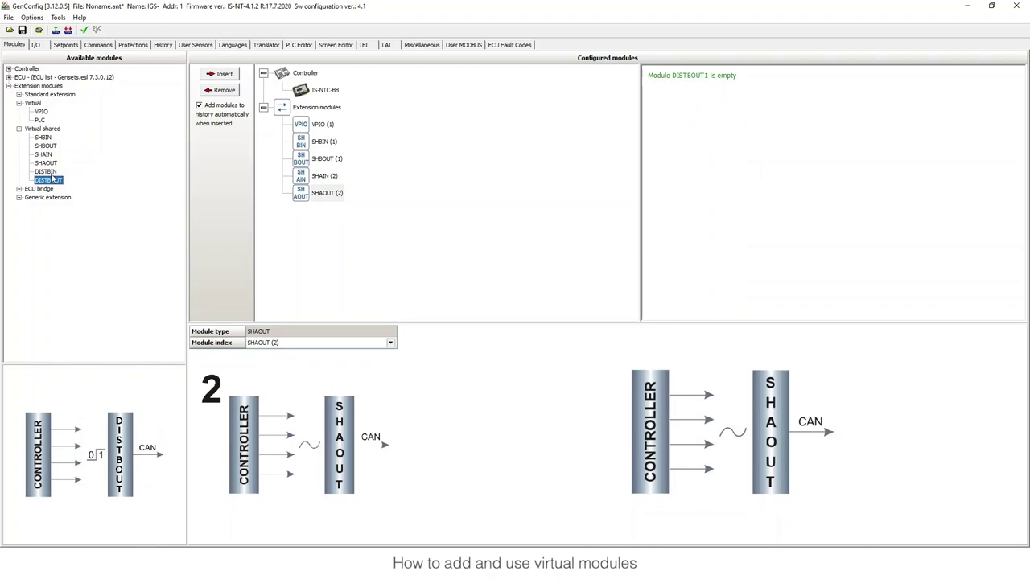
pyautogui.click(49, 173)
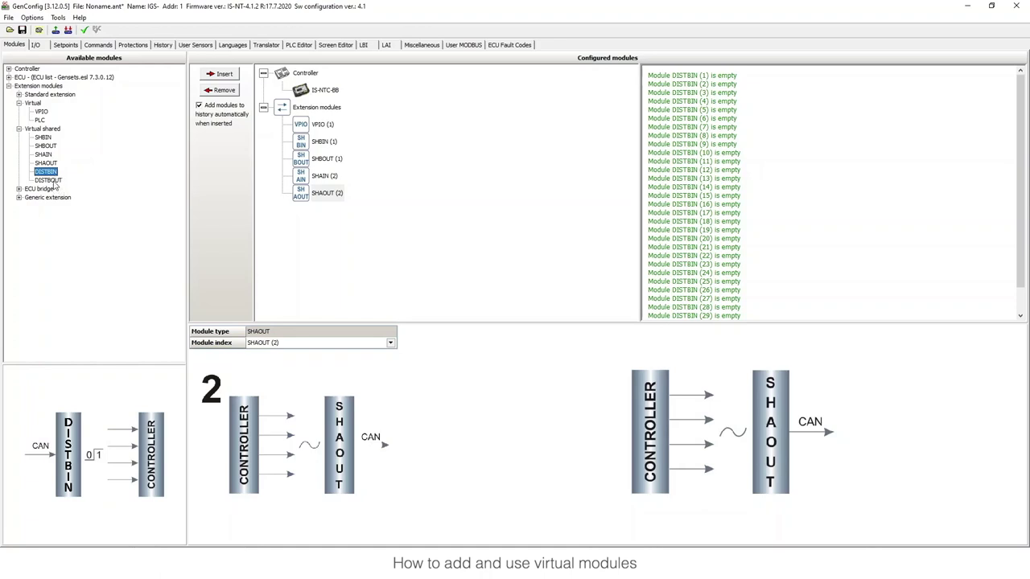
pyautogui.click(54, 181)
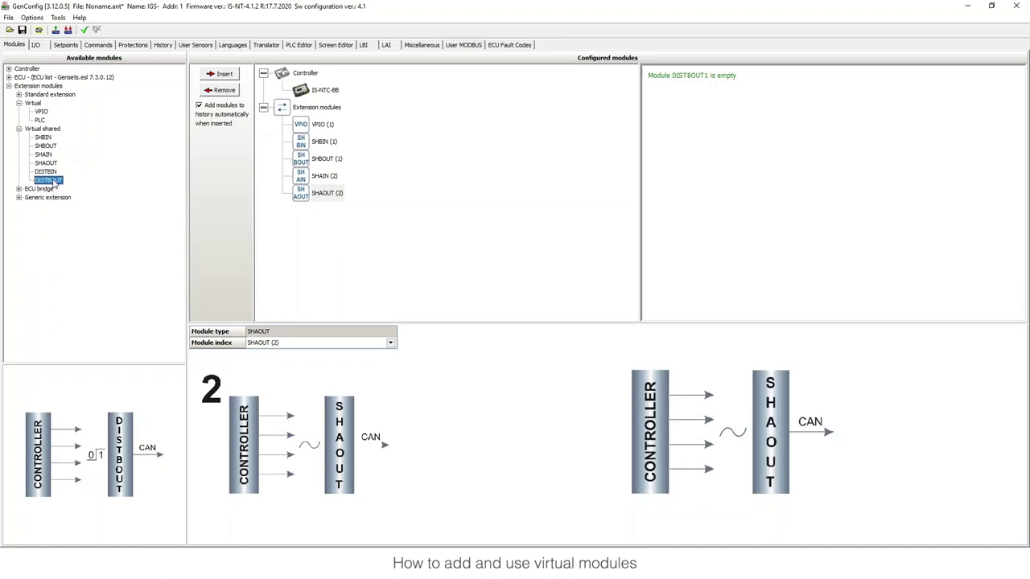
pyautogui.click(50, 171)
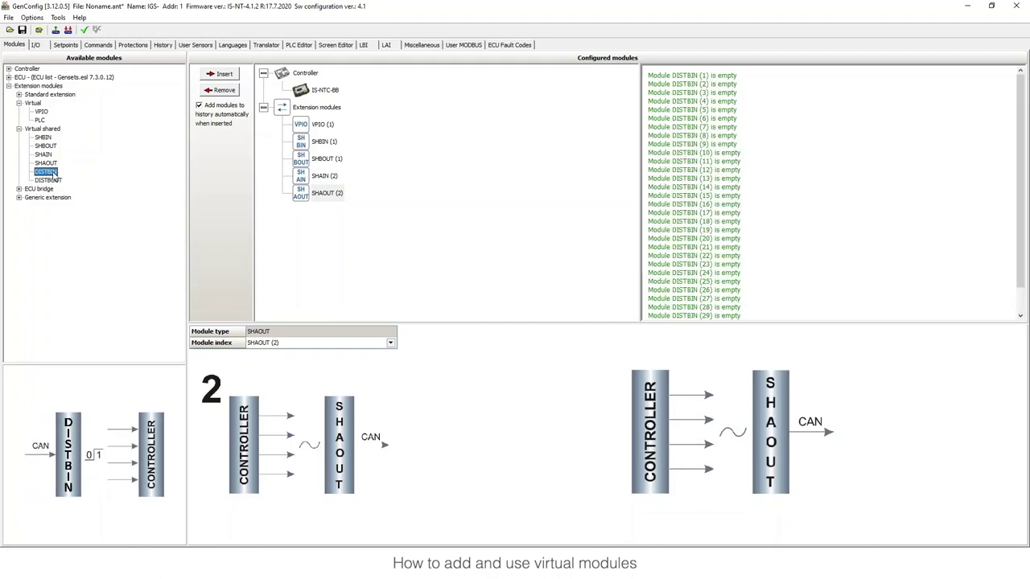
pyautogui.click(51, 180)
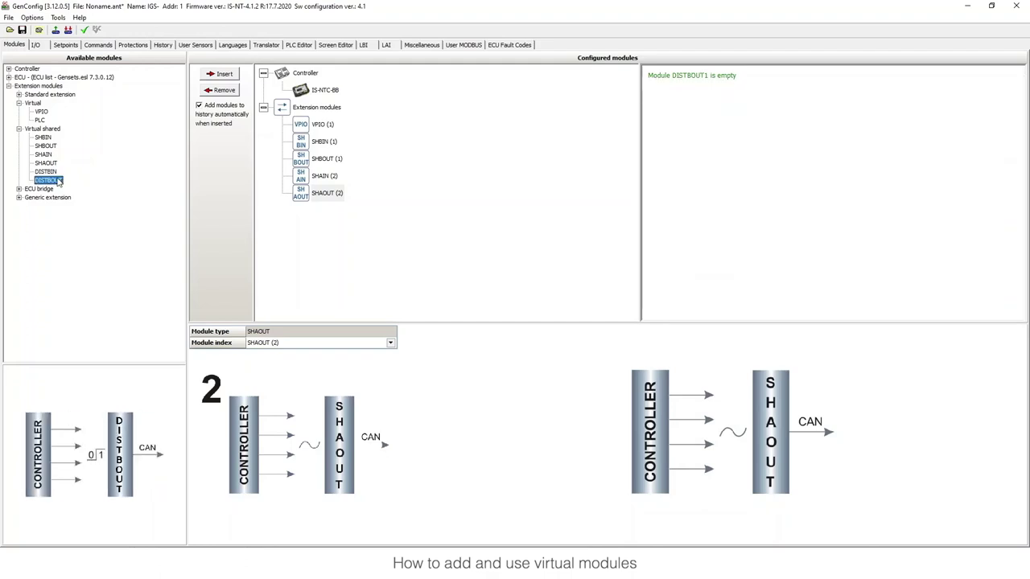
pyautogui.click(219, 74)
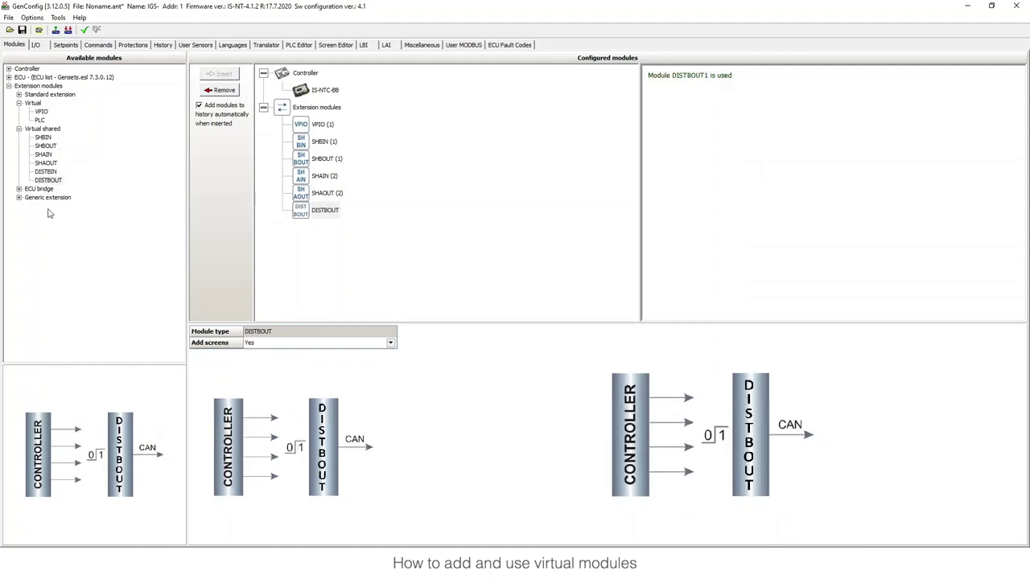
# Step: Insert DISTBIN (1), review the added DISTBOUT module, and open the Setpoints page
pyautogui.click(50, 172)
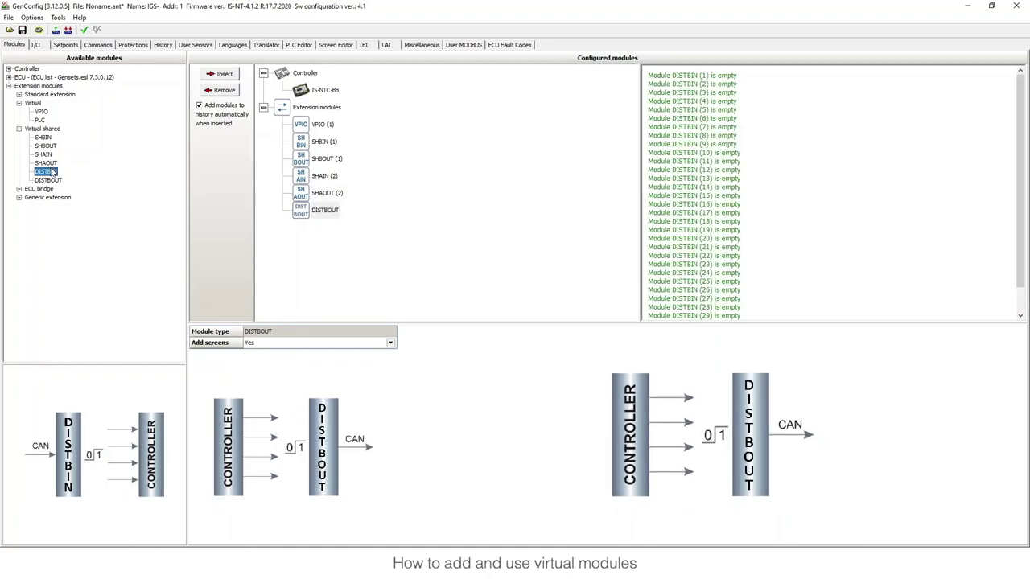
pyautogui.click(229, 74)
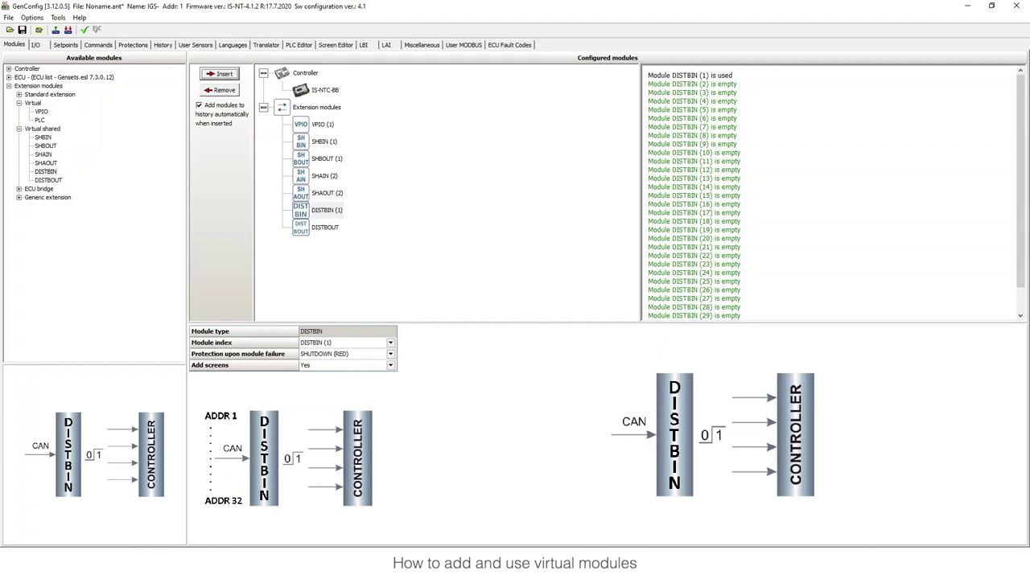
pyautogui.click(316, 227)
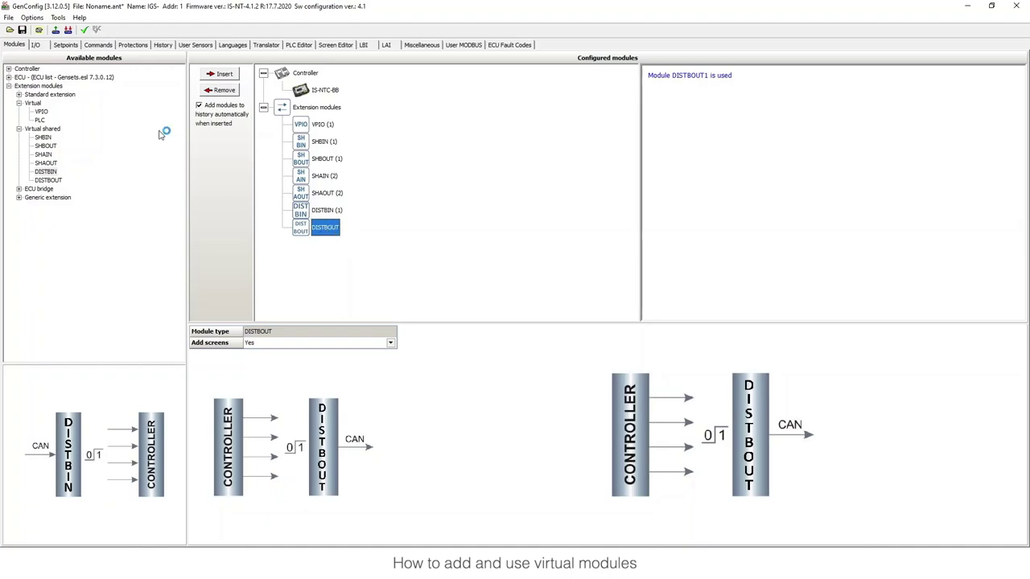
pyautogui.click(66, 45)
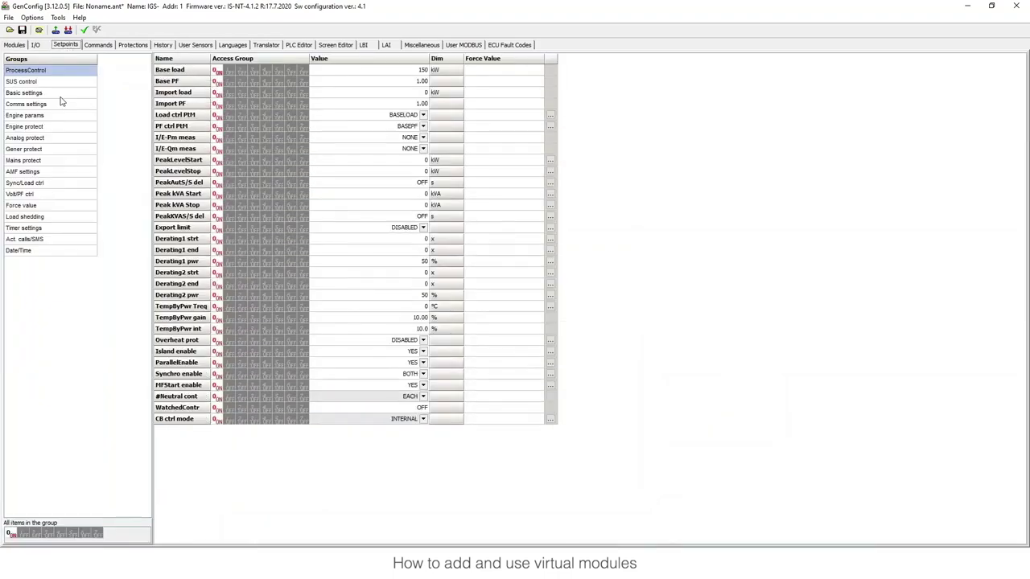
# Step: Inspect Contr. address under Comms settings, then pass through I/O back to Modules
pyautogui.click(44, 103)
pyautogui.click(413, 82)
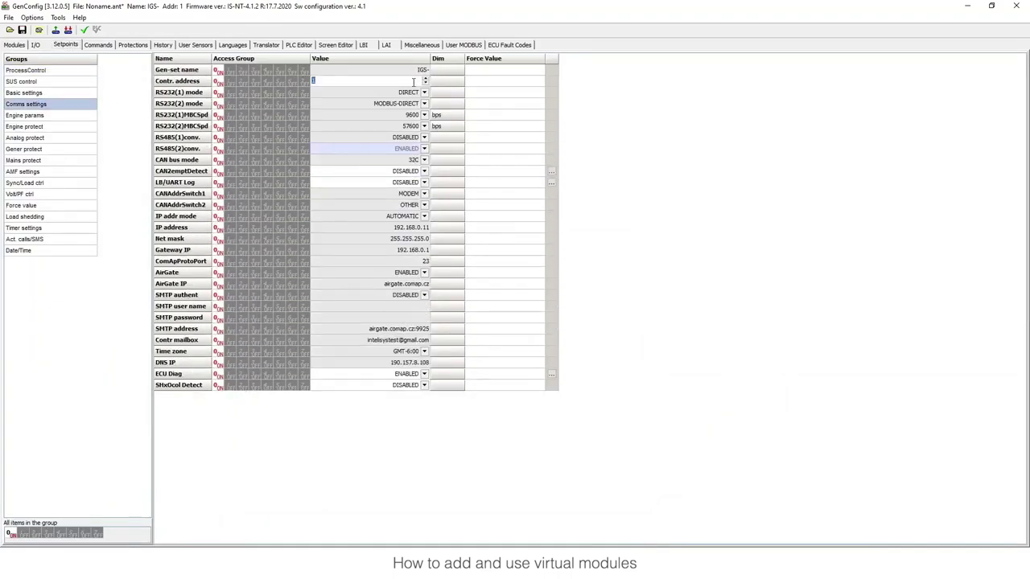
pyautogui.click(22, 47)
pyautogui.click(36, 45)
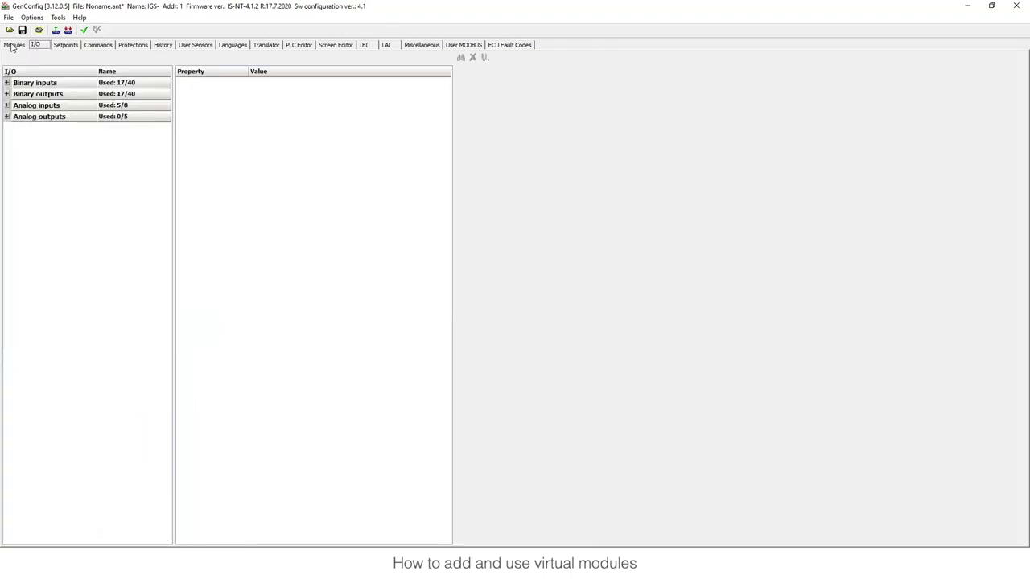
pyautogui.click(14, 45)
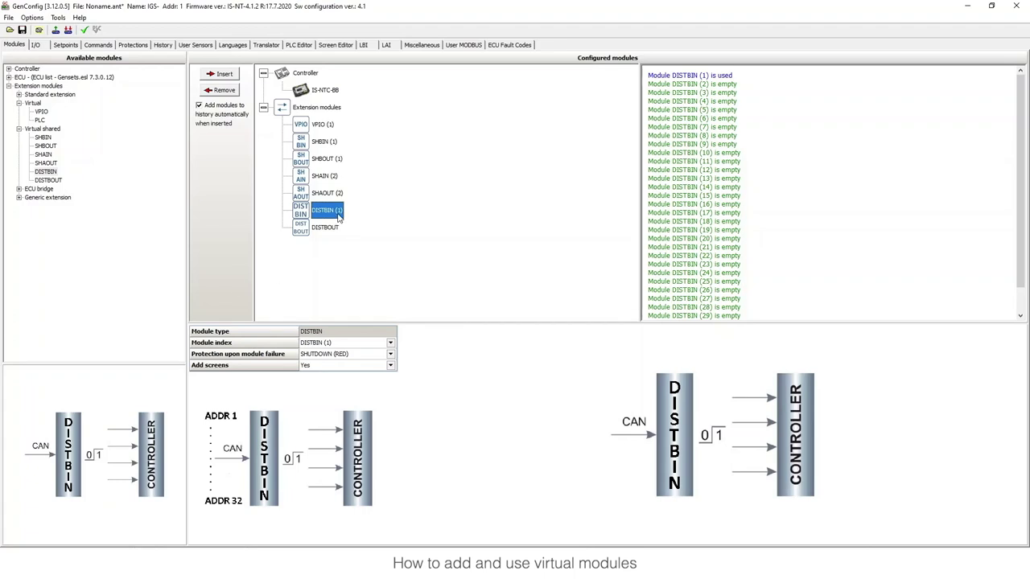
pyautogui.click(36, 44)
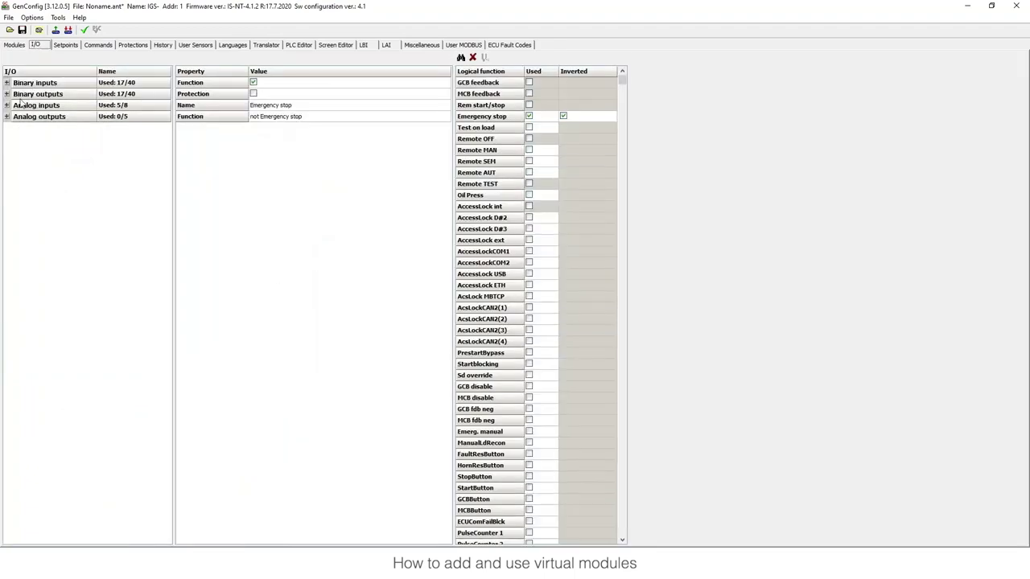
pyautogui.click(6, 83)
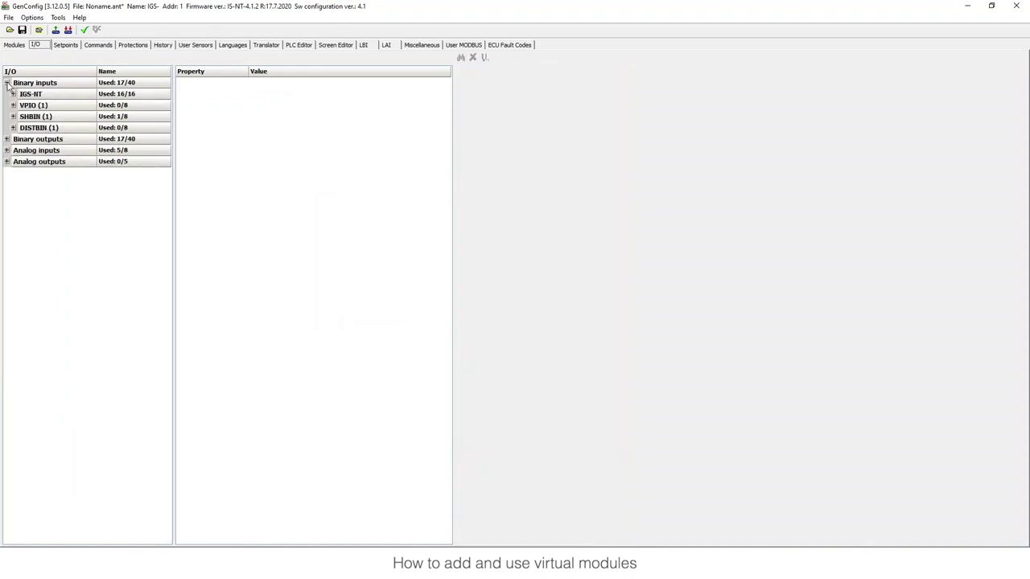
pyautogui.click(13, 128)
pyautogui.click(145, 142)
pyautogui.click(255, 96)
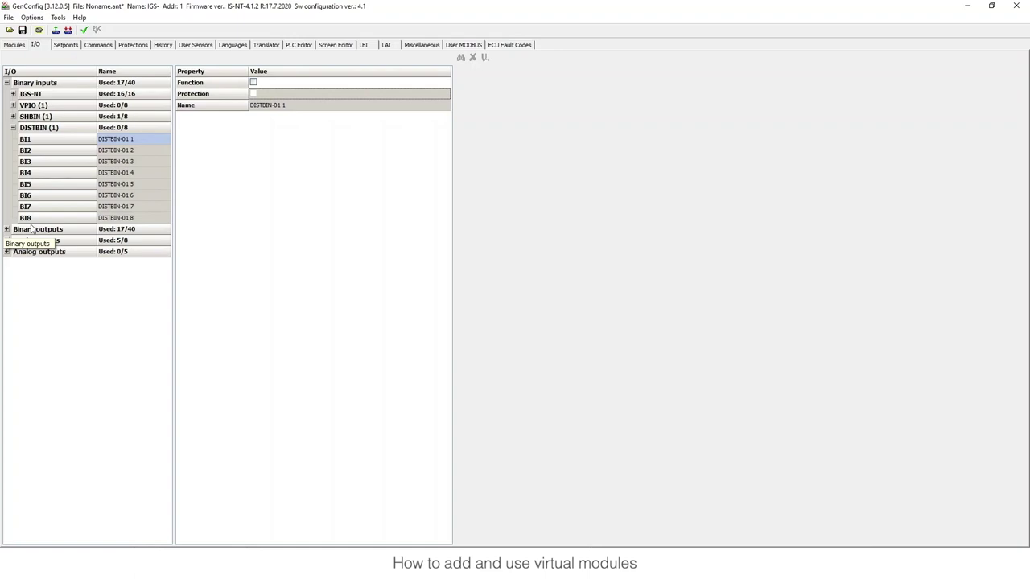
pyautogui.click(124, 151)
pyautogui.click(125, 162)
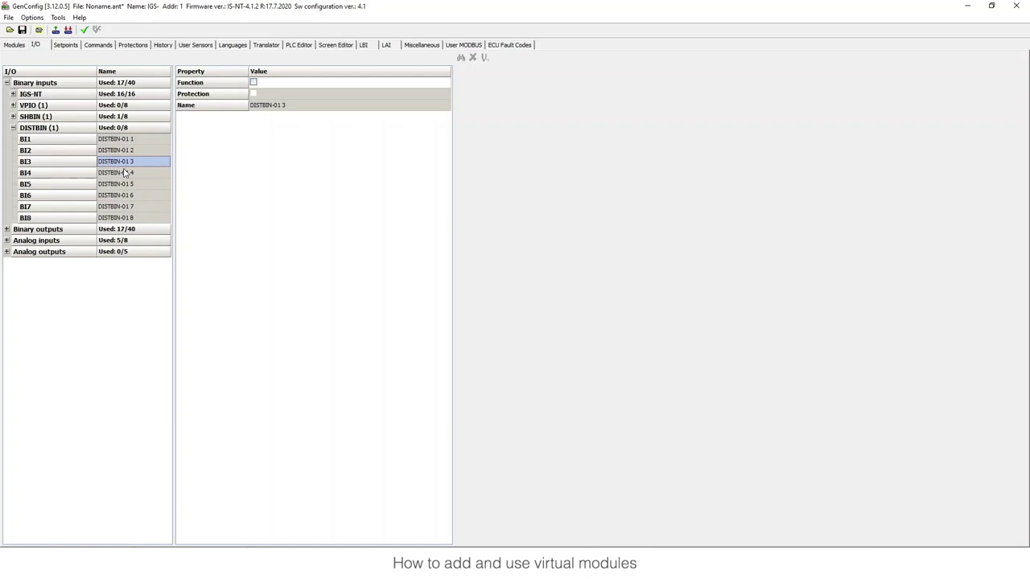
pyautogui.click(125, 173)
pyautogui.click(127, 139)
pyautogui.click(16, 46)
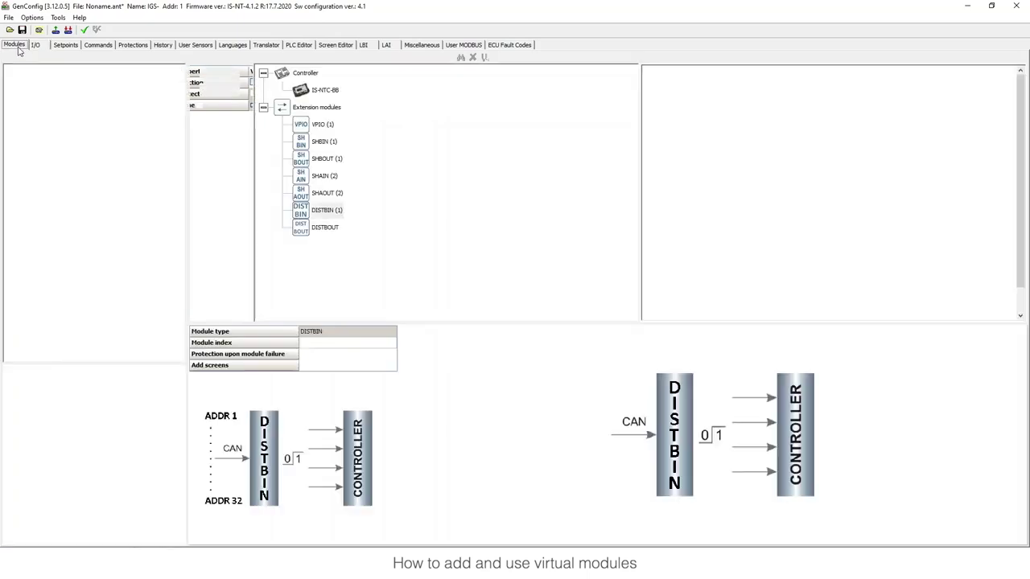